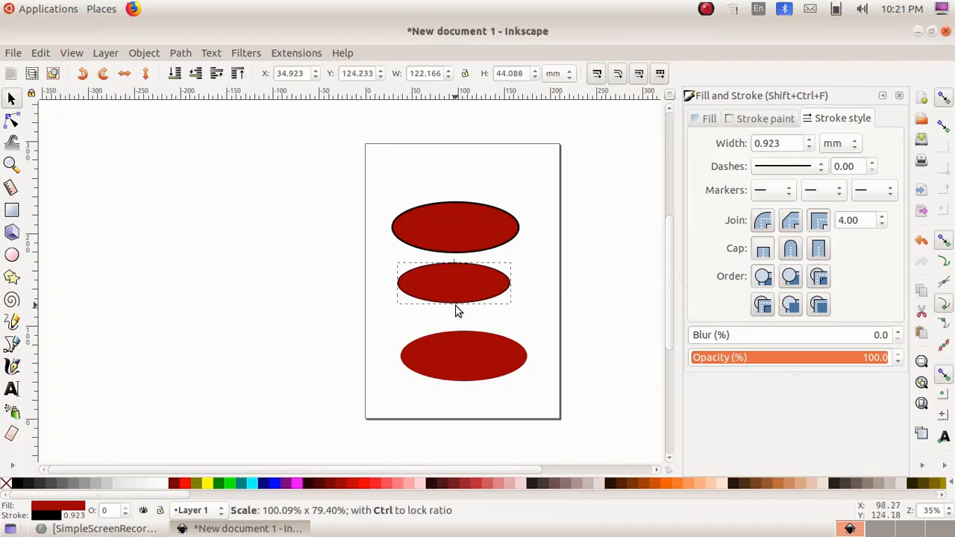
Place the middle ellipse inside the top ellipse and flatten it to about 89 by 28 mm as the plate's inner ring
left_click_drag(443, 281, 447, 222)
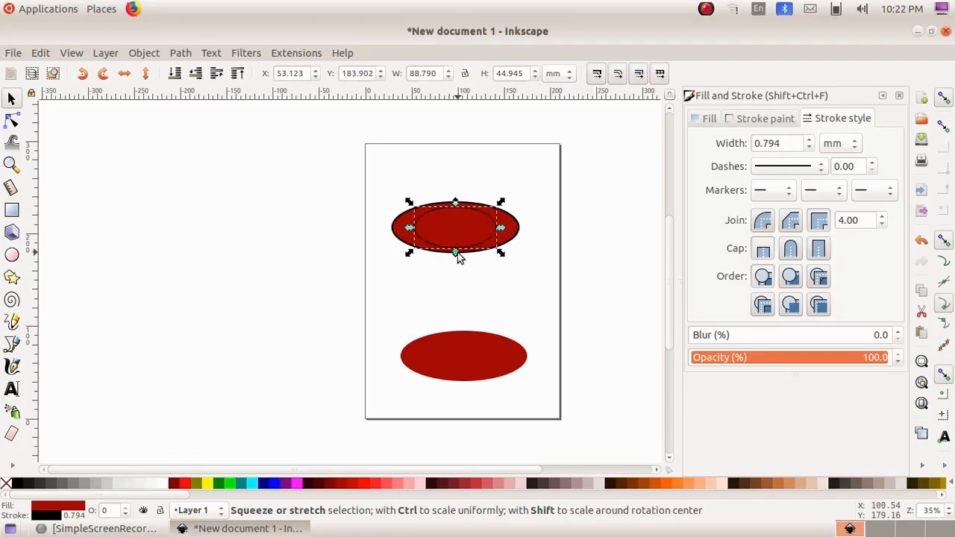
left_click_drag(455, 253, 456, 242)
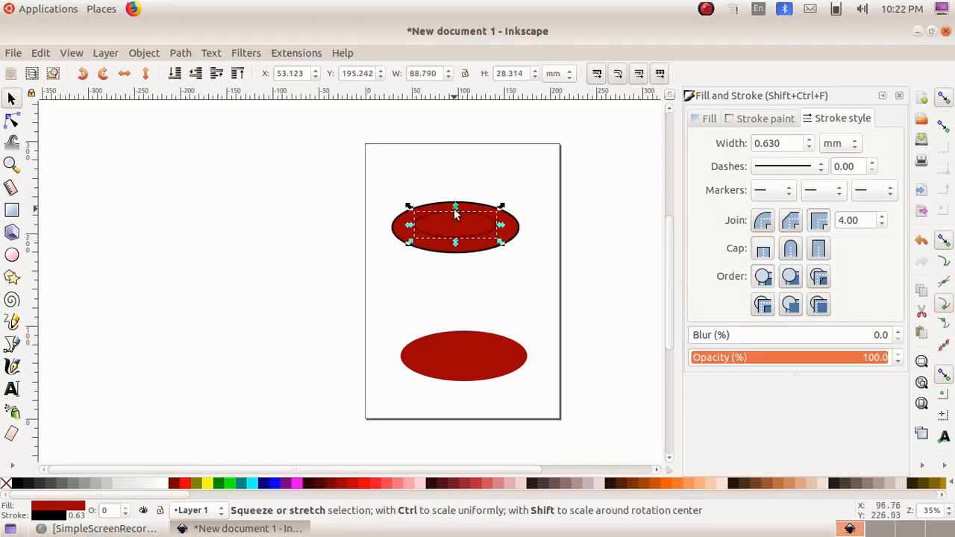
left_click(517, 282)
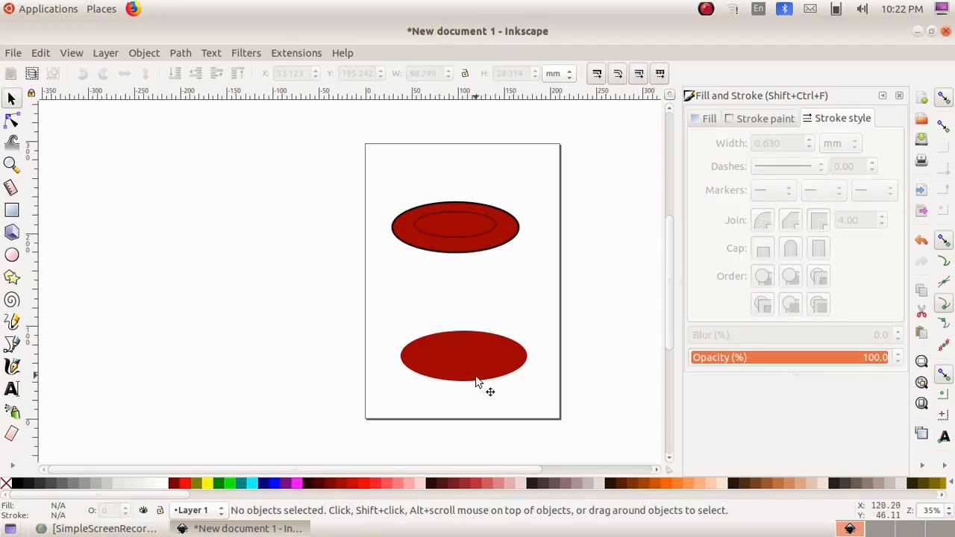
Set the bottom ellipse's stroke width to 2.6 mm
left_click(477, 350)
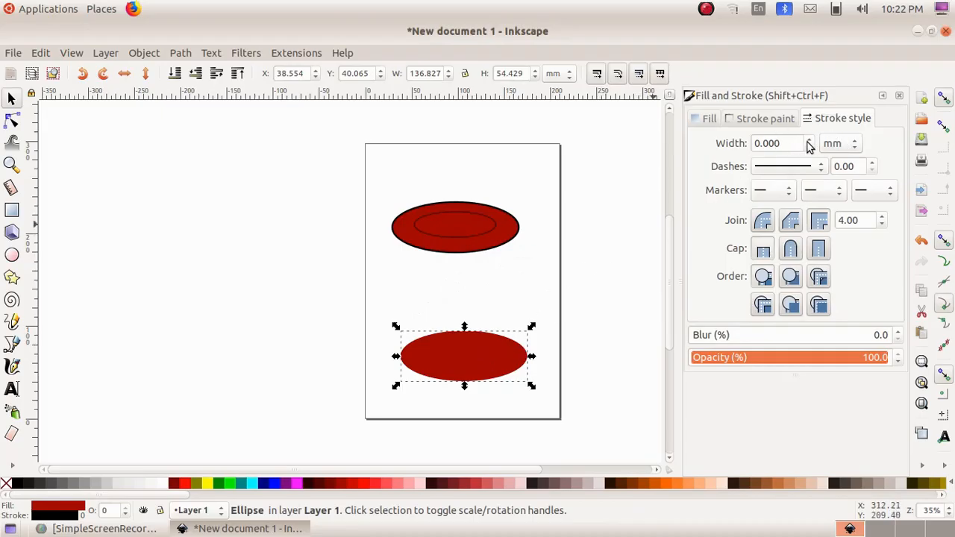
scroll(807, 139, "up", 13)
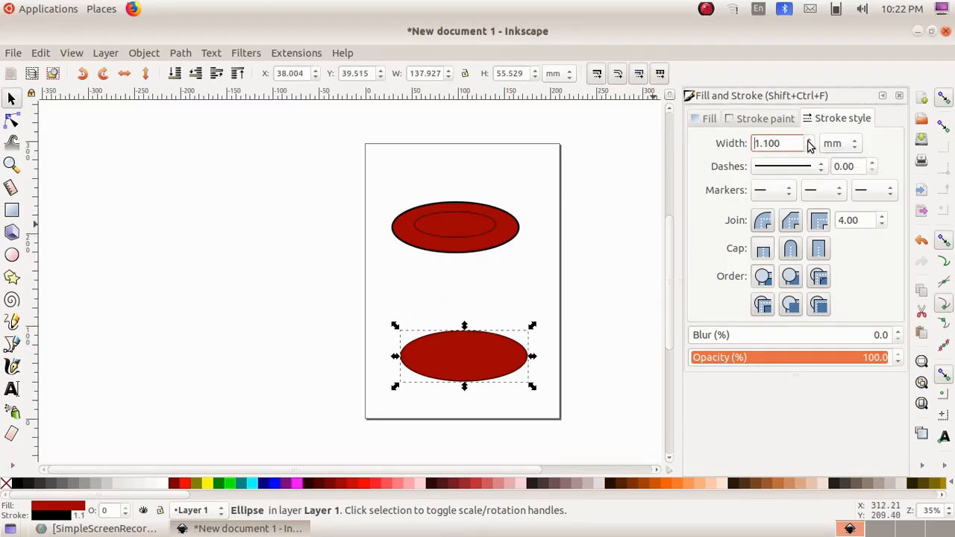
scroll(808, 142, "up", 13)
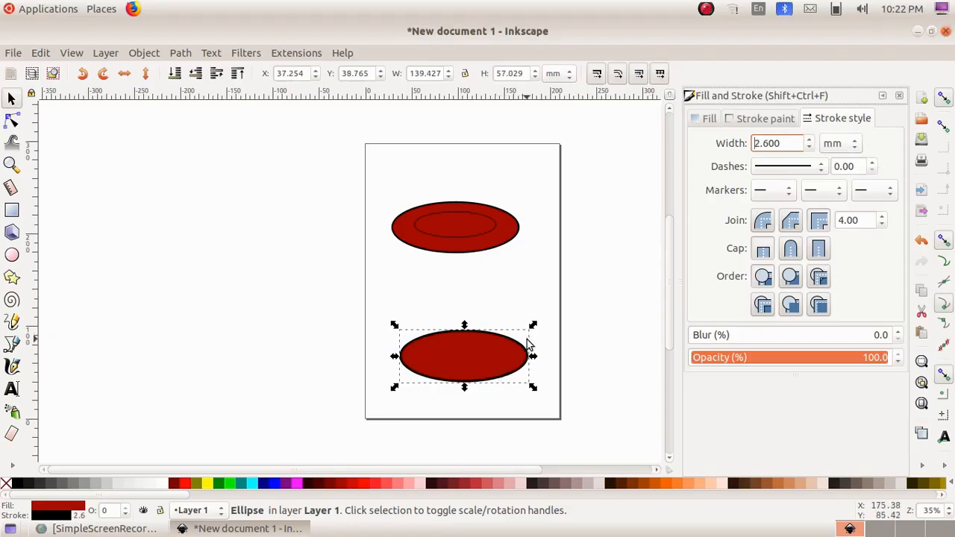
Shrink the bottom ellipse to about 94 by 32 mm and lower it behind the large ellipse's front edge
left_click_drag(534, 358, 492, 358)
left_click_drag(444, 387, 474, 250)
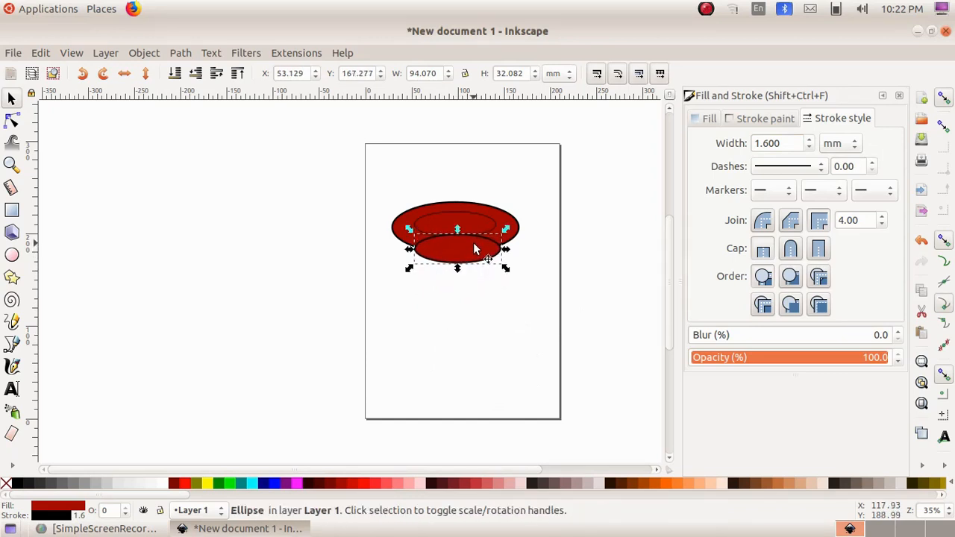
left_click(144, 53)
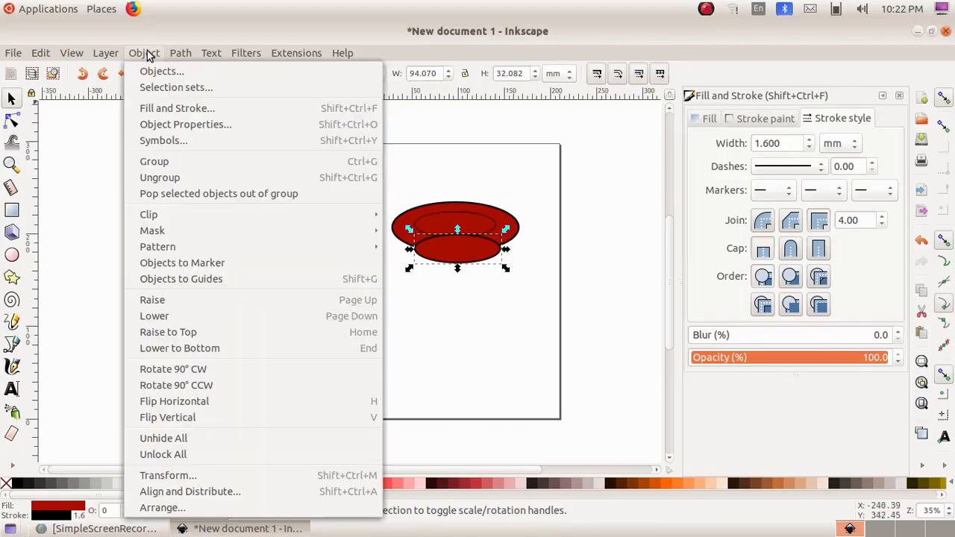
left_click(174, 319)
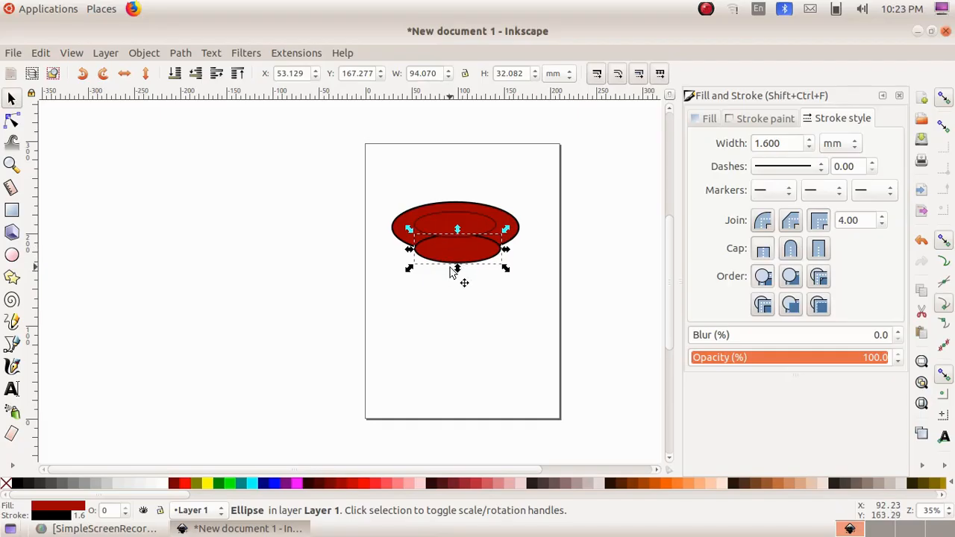
left_click(146, 53)
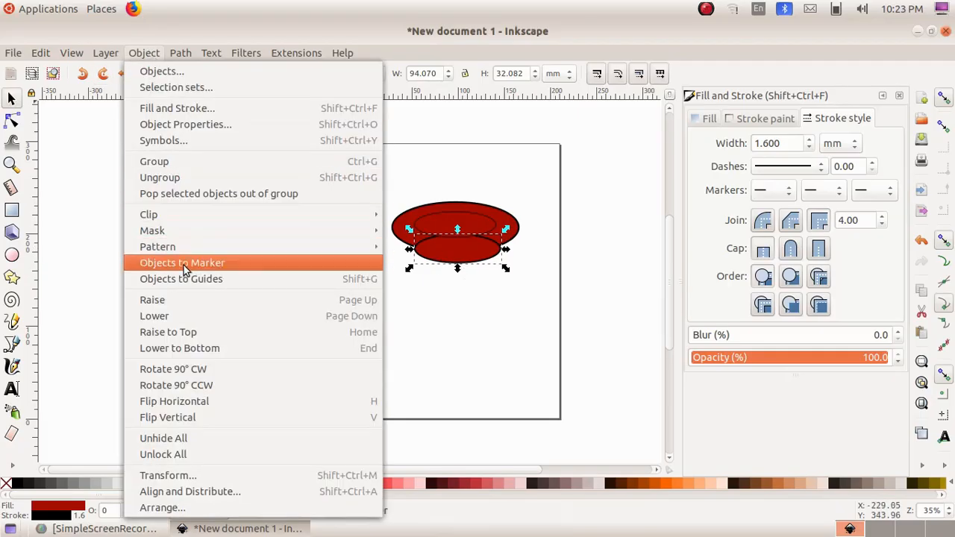
left_click(183, 317)
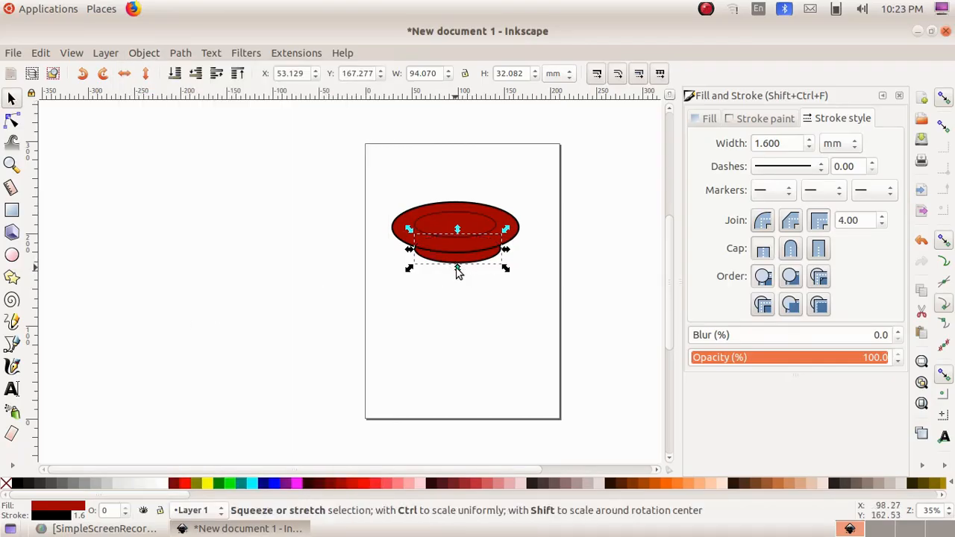
Reduce the base ellipse to about 79 by 28 mm and nudge the large plate ellipse to sit centred above it
left_click_drag(457, 268, 458, 269)
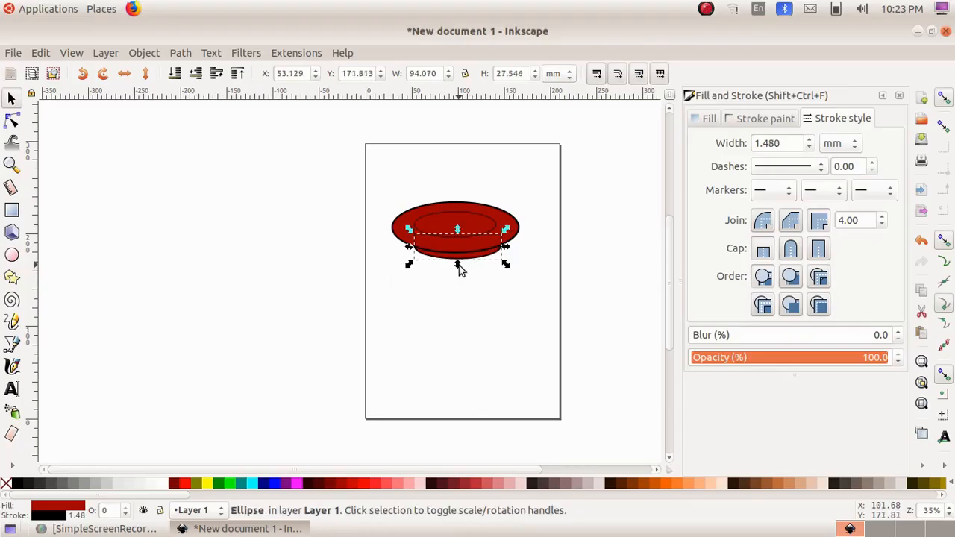
left_click(469, 291)
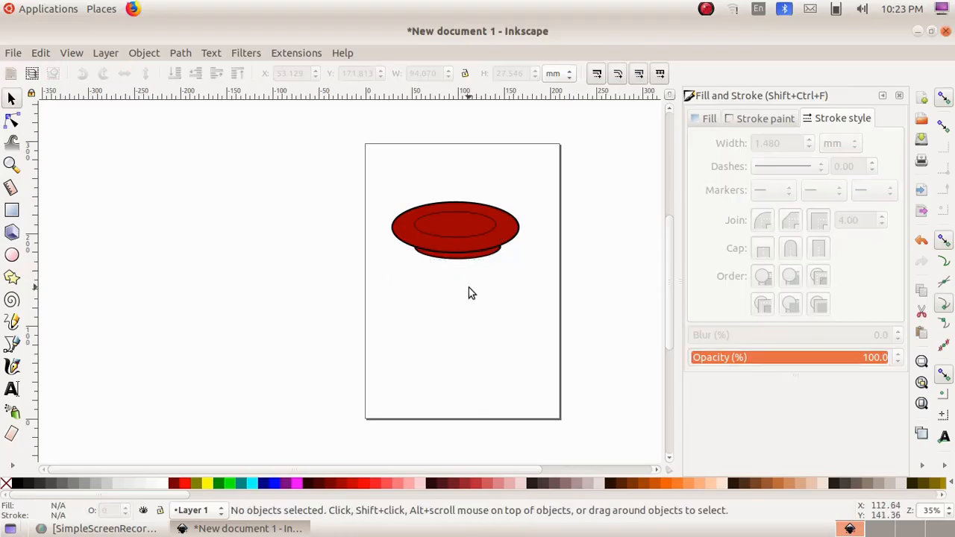
left_click(491, 257)
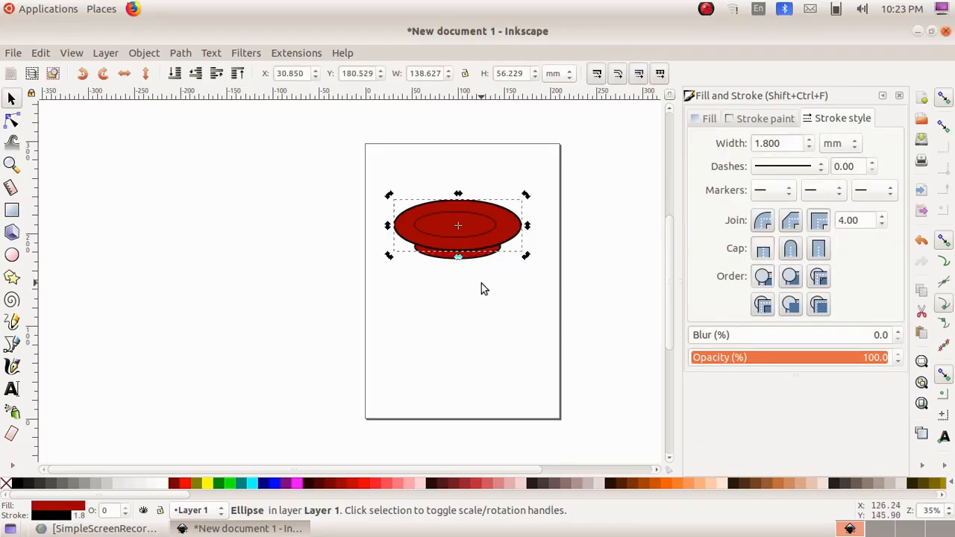
left_click(481, 285)
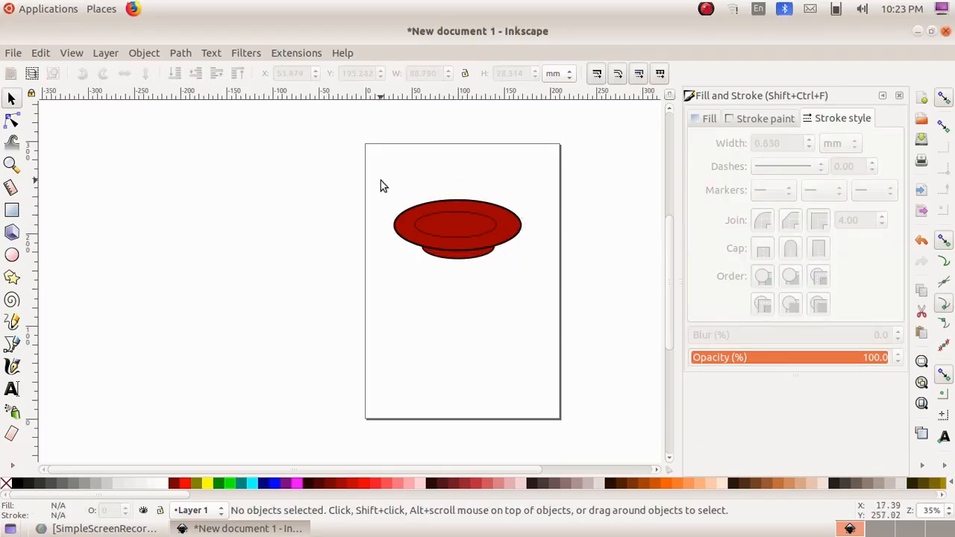
Group the three ellipses of the plate into one object
left_click_drag(381, 182, 550, 302)
left_click(144, 53)
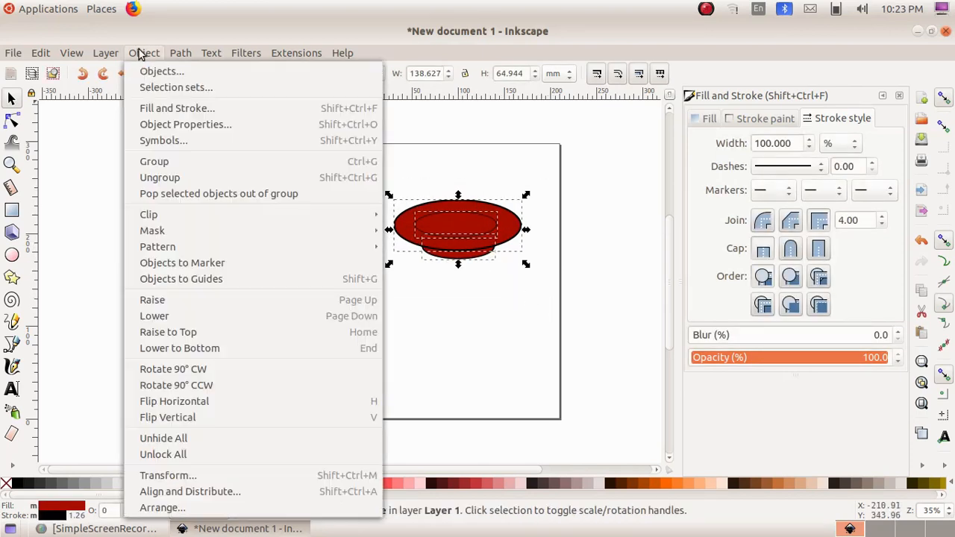
left_click(192, 163)
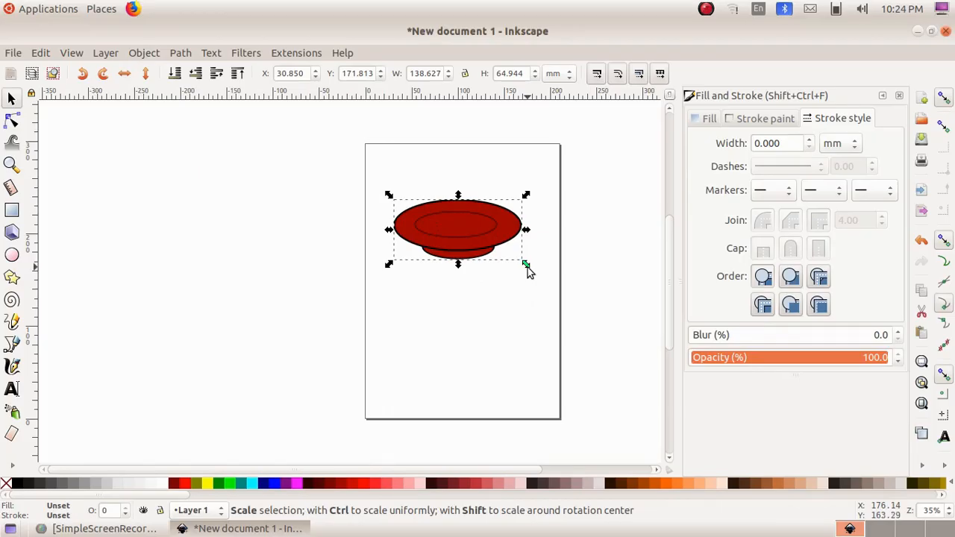
Scale the plate group down to about 118 by 38 mm and move it to the lower part of the page
left_click_drag(526, 266, 508, 245)
left_click_drag(460, 222, 446, 393)
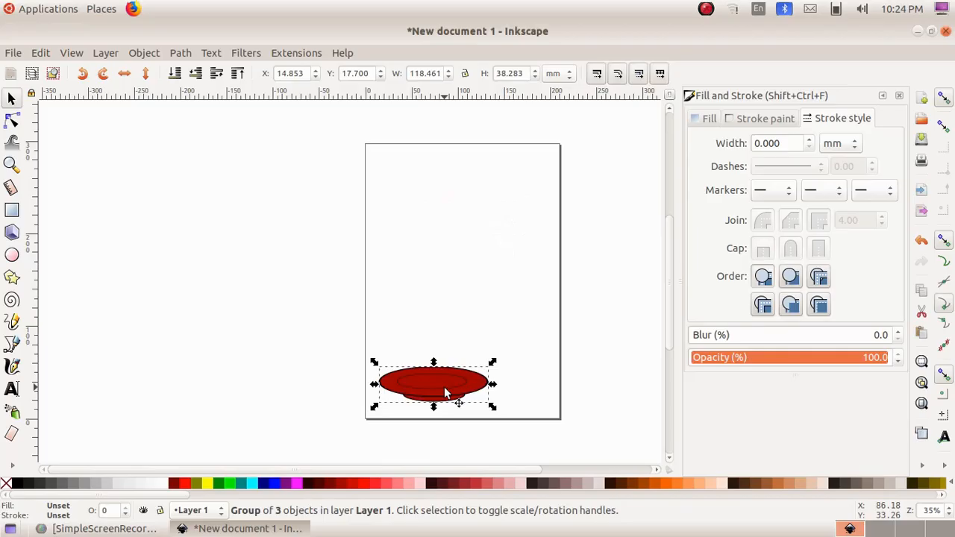
left_click(460, 307)
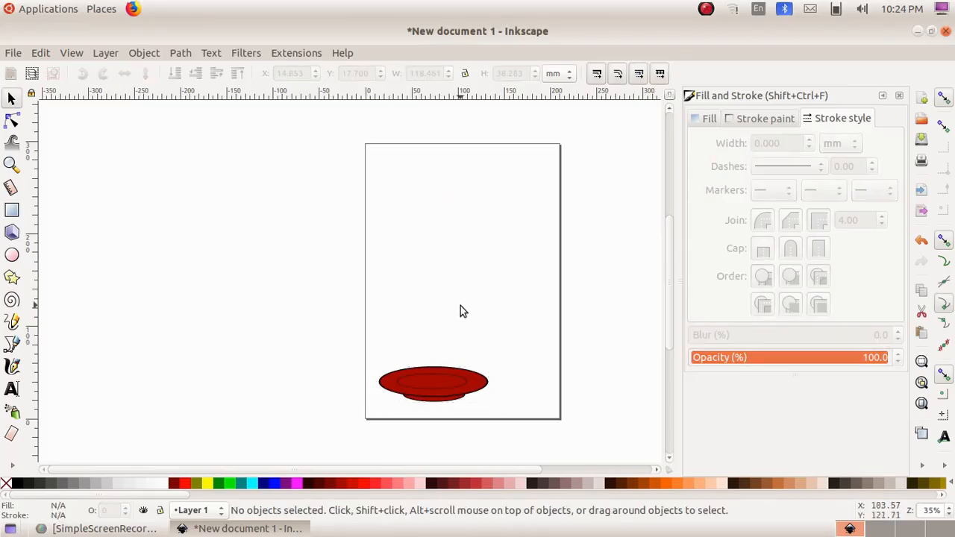
Draw a tall ellipse about 110 by 166 mm above the plate and a wide one about 175 by 97 mm overlapping its upper half
left_click(11, 256)
mouse_move(429, 199)
left_mouse_down()
mouse_move(415, 189)
mouse_move(464, 294)
mouse_move(491, 331)
mouse_move(516, 343)
left_mouse_up()
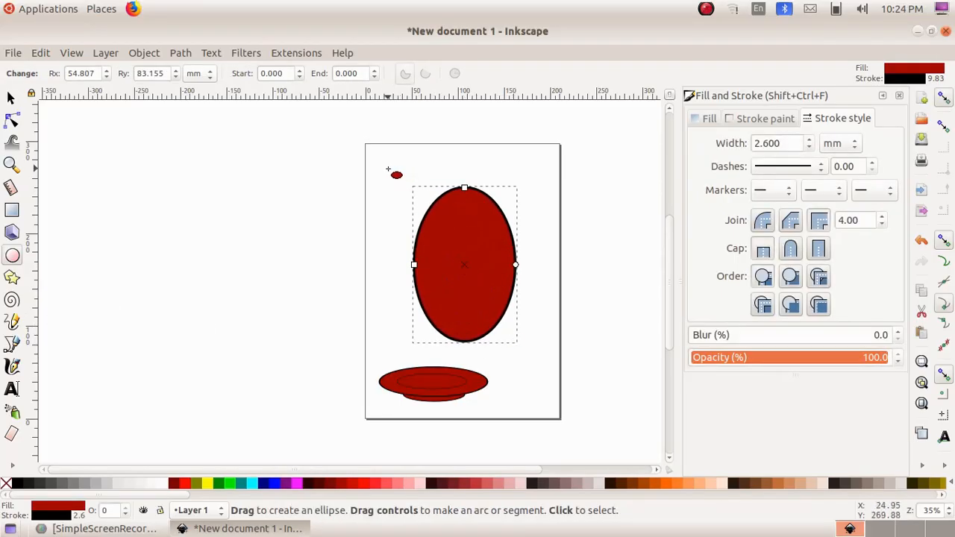
left_click_drag(386, 170, 550, 259)
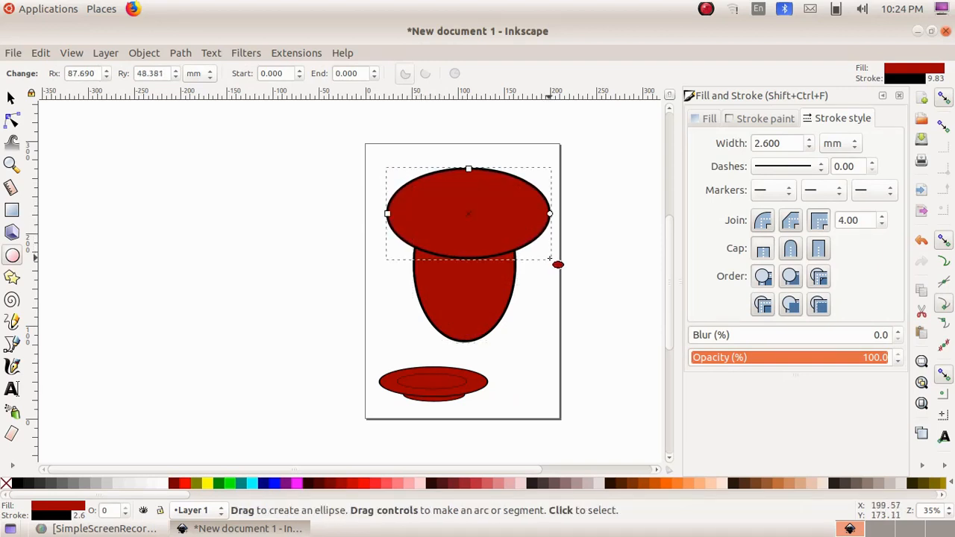
Subtract the wide ellipse from the tall one with a path Difference to form the cup body
left_click(11, 99)
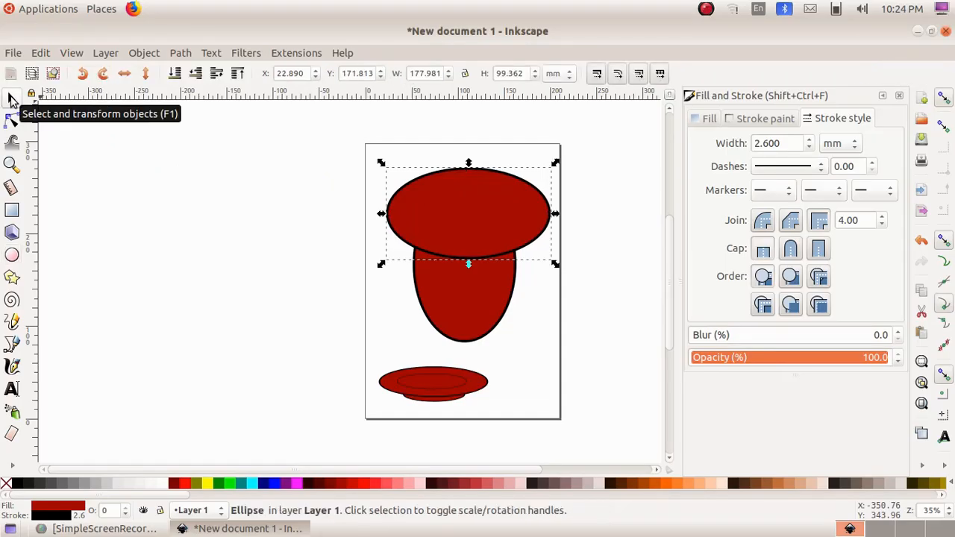
left_click_drag(369, 159, 572, 359)
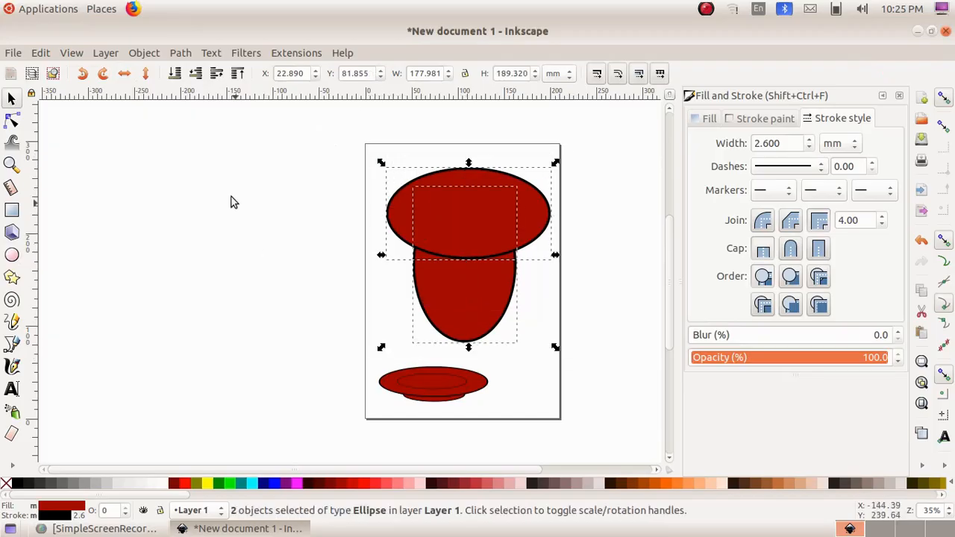
left_click(179, 53)
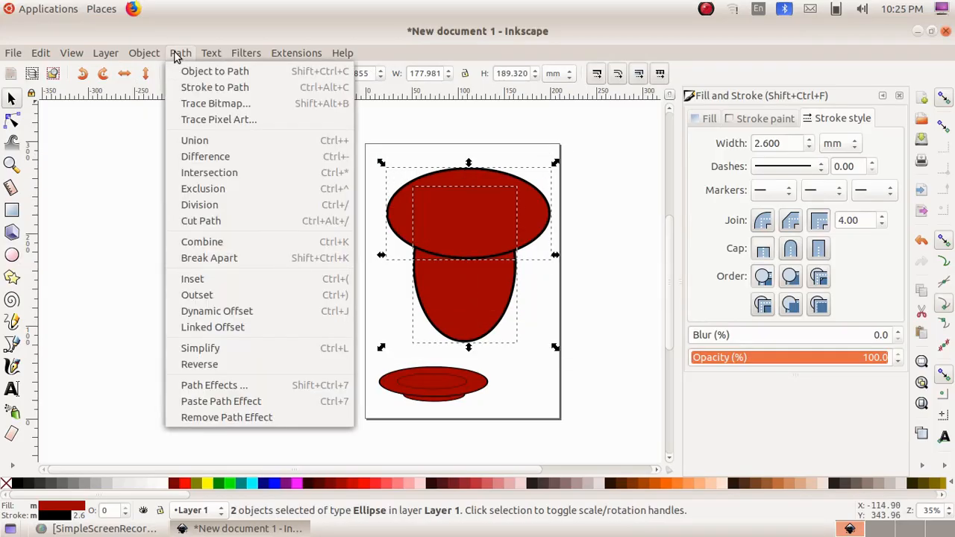
left_click(236, 156)
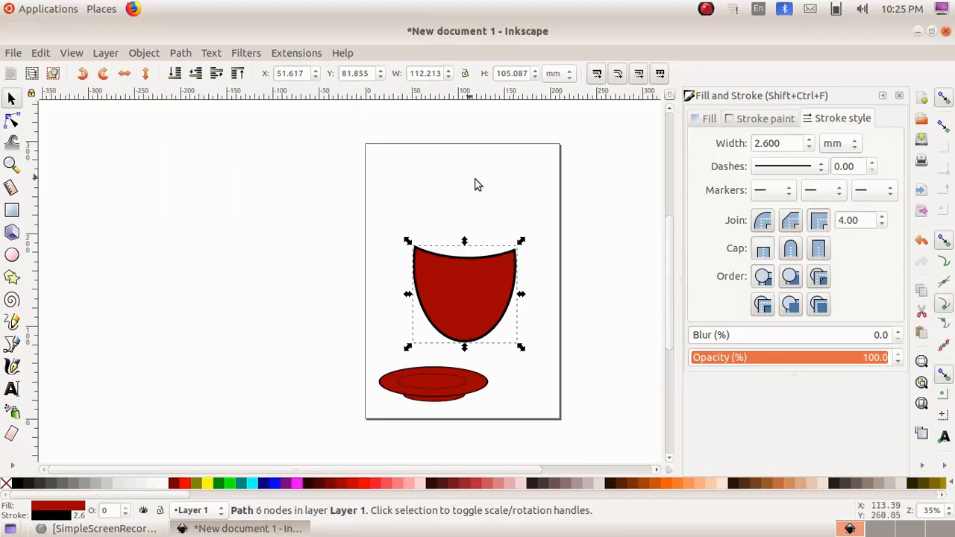
left_click(459, 203)
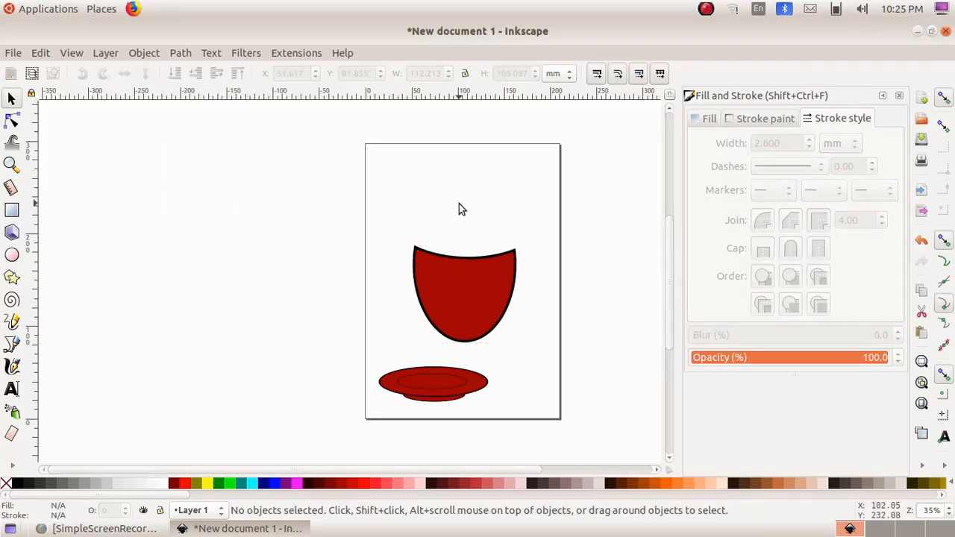
Draw an ellipse about 122 by 68 mm over the top of the cup body for the rim
left_click(12, 256)
left_click_drag(418, 200, 533, 266)
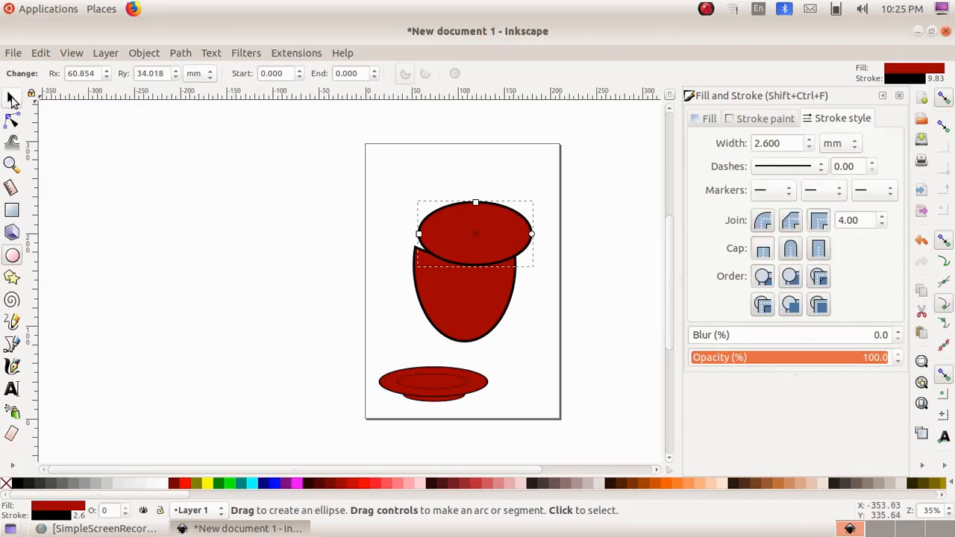
left_click(12, 100)
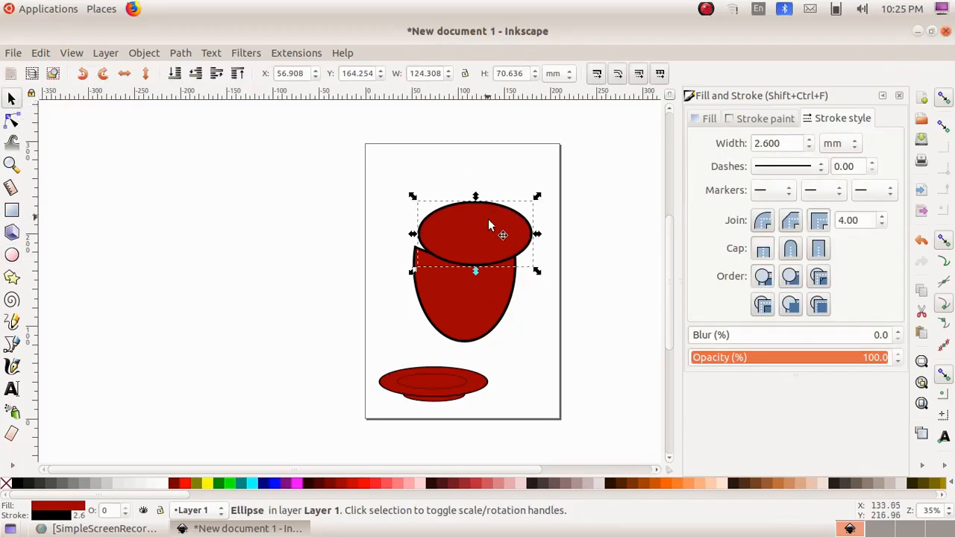
Fit the rim ellipse to the cup's opening at about 110 mm wide and fill it light grey
left_click_drag(494, 230, 486, 260)
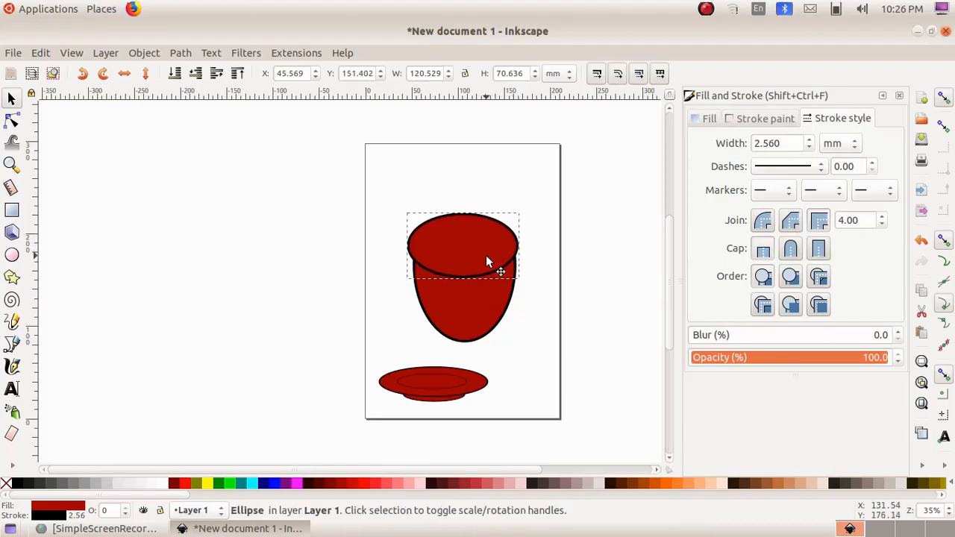
left_click_drag(402, 247, 407, 250)
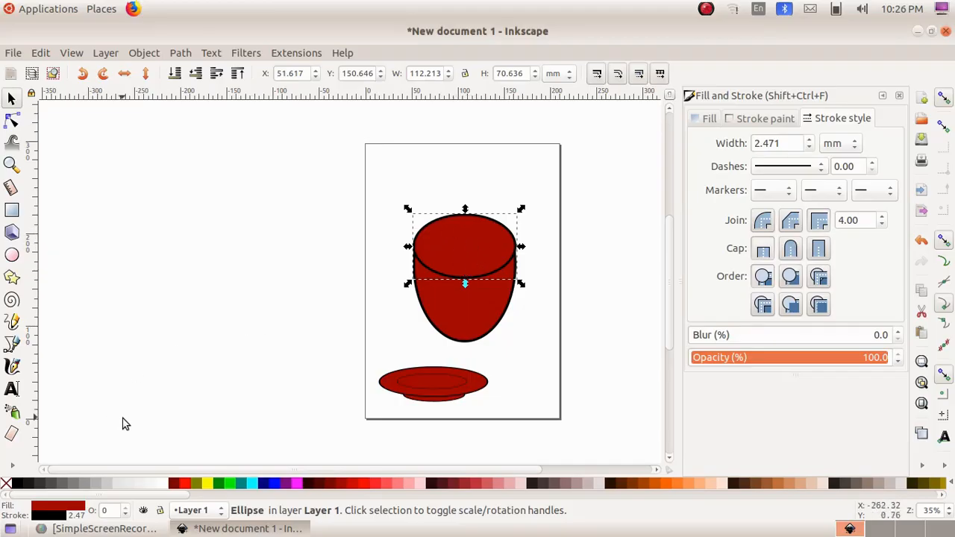
left_click(107, 485)
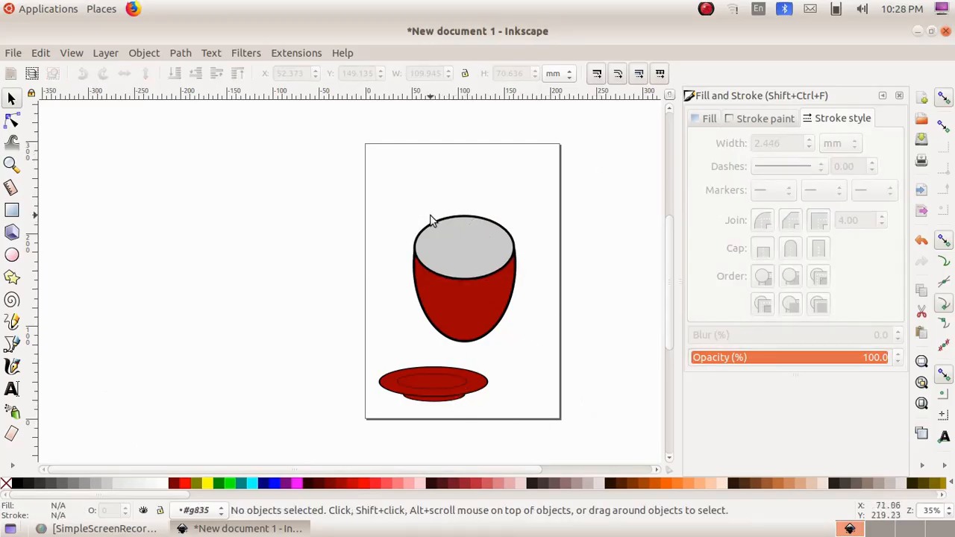
Group the grey rim ellipse with the red cup body
left_click_drag(395, 211, 542, 360)
left_click(139, 56)
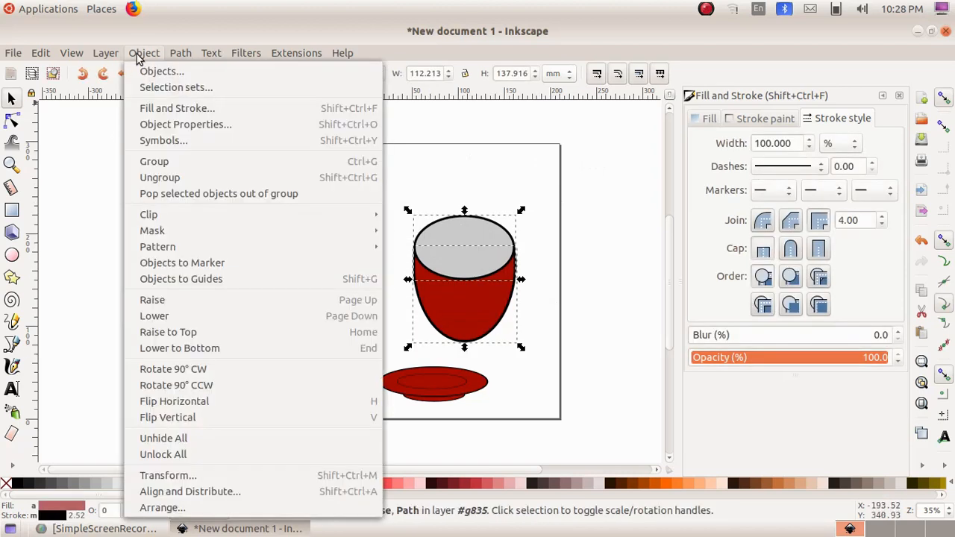
left_click(179, 161)
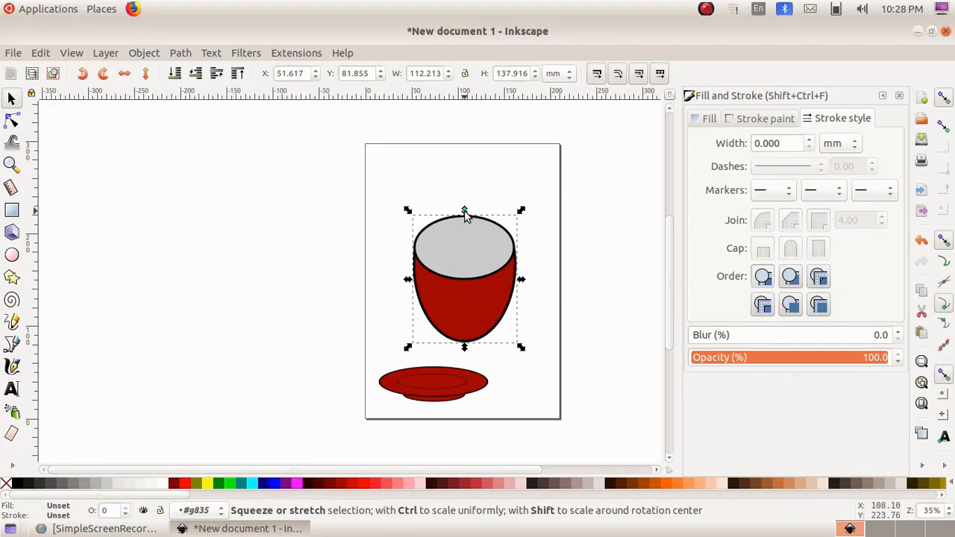
Resize the cup group to about 90 by 88 mm and move it just above the plate
left_click_drag(466, 214, 475, 261)
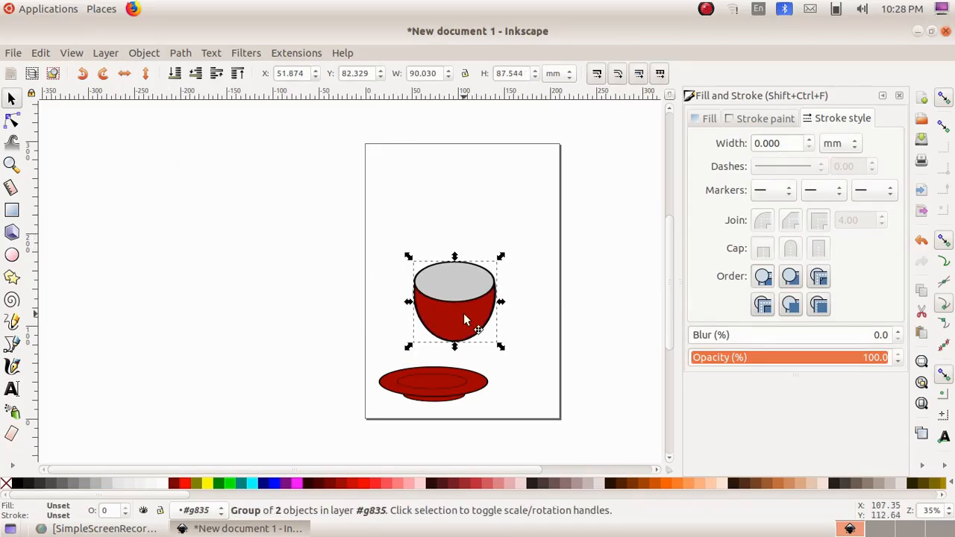
left_click_drag(463, 314, 429, 339)
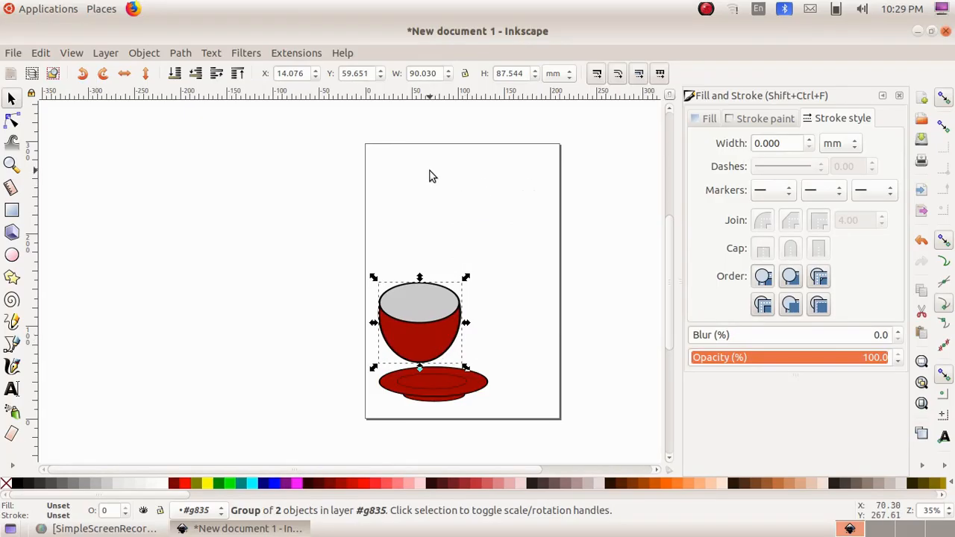
Draw two overlapping ellipses above the cup, a wide one about 141 by 64 mm and a tall one about 88 by 122 mm
left_click(13, 257)
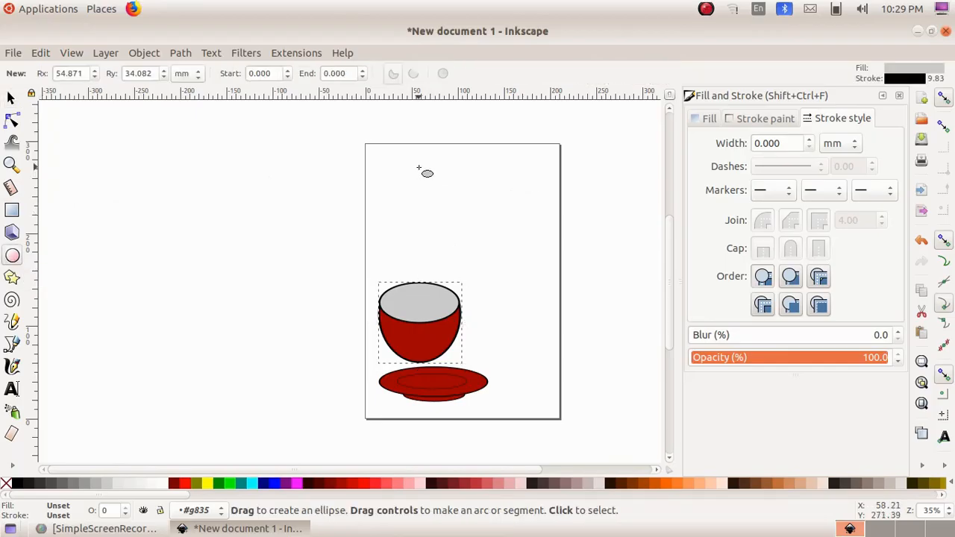
left_click_drag(419, 168, 550, 227)
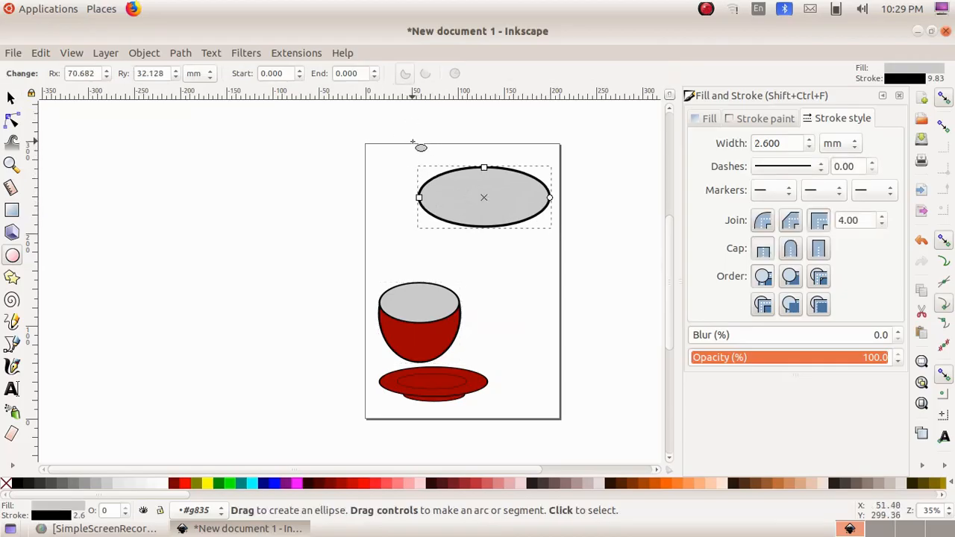
left_click_drag(412, 142, 496, 254)
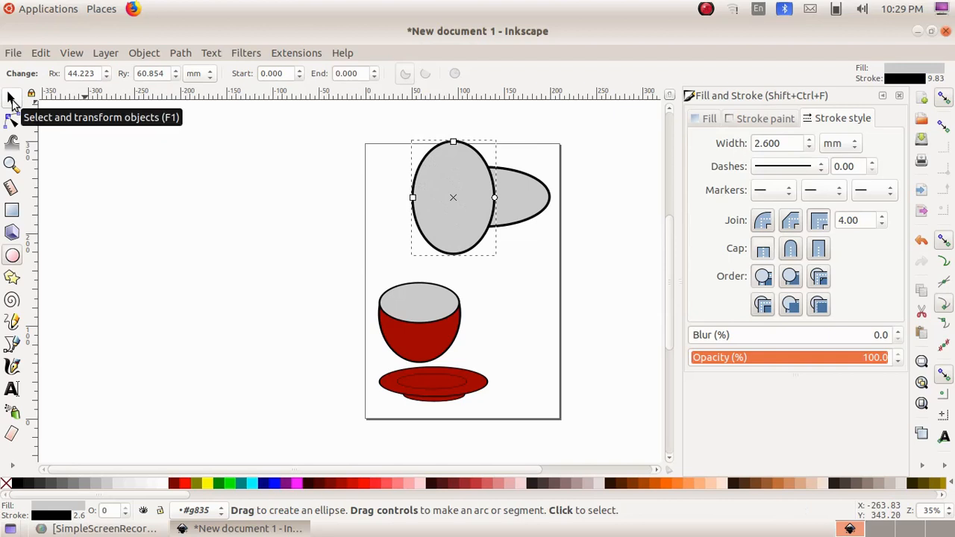
Subtract the tall ellipse from the wide one to leave a handle shape with a concave edge
left_click(11, 99)
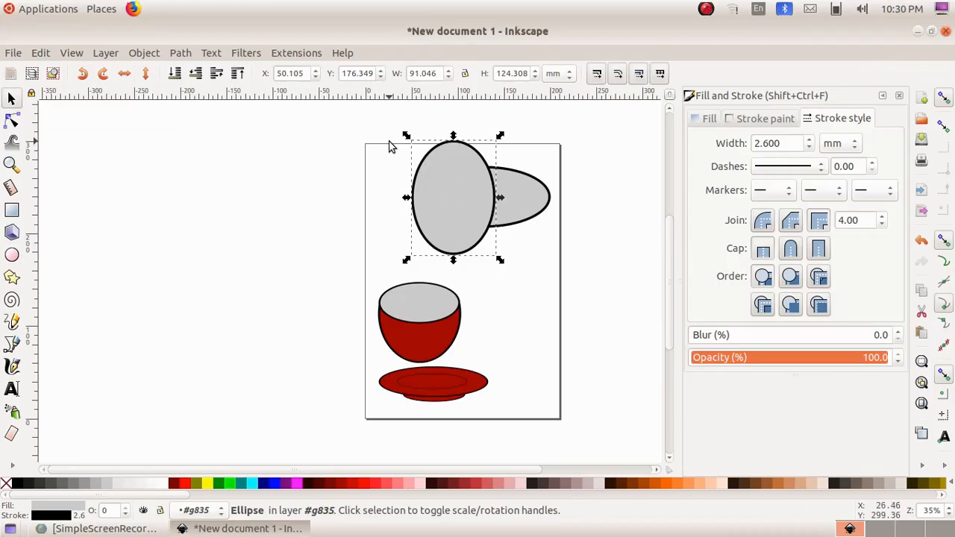
left_click_drag(389, 142, 556, 250)
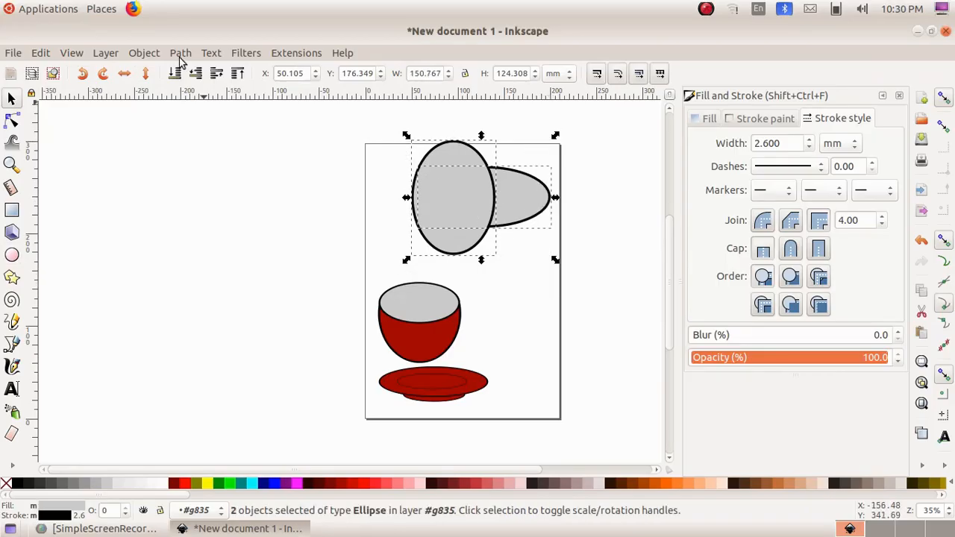
left_click(180, 53)
left_click(218, 157)
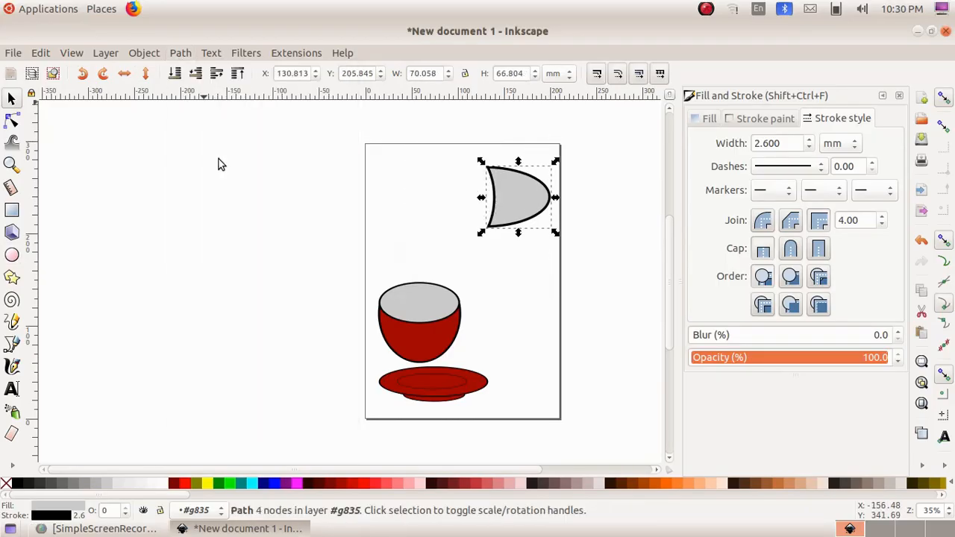
Scale the handle shape down to about 35 by 34 mm and set its stroke width to 1.822 mm
left_click_drag(555, 232, 525, 215)
left_click_drag(523, 216, 521, 207)
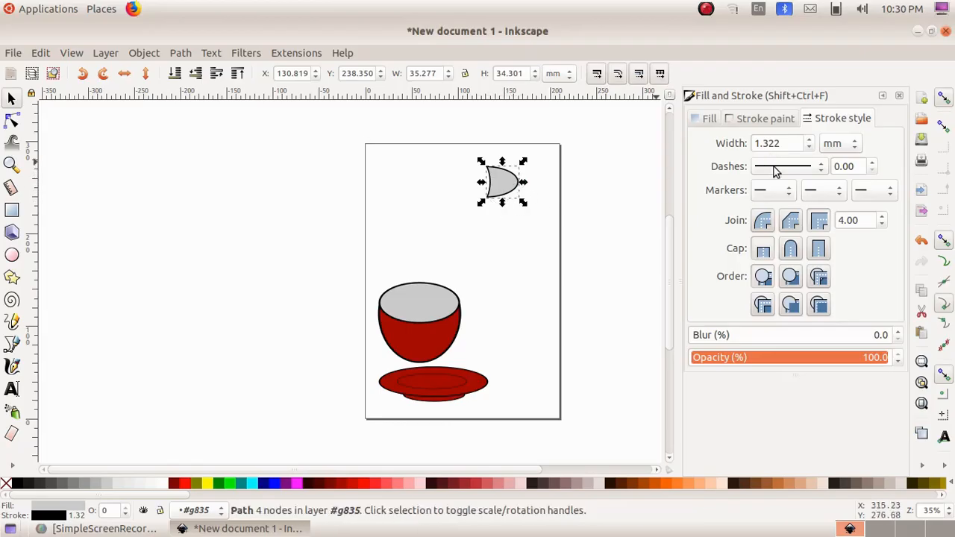
left_click(811, 141)
left_click(811, 140)
left_click(810, 140)
left_click(810, 140)
left_click(810, 141)
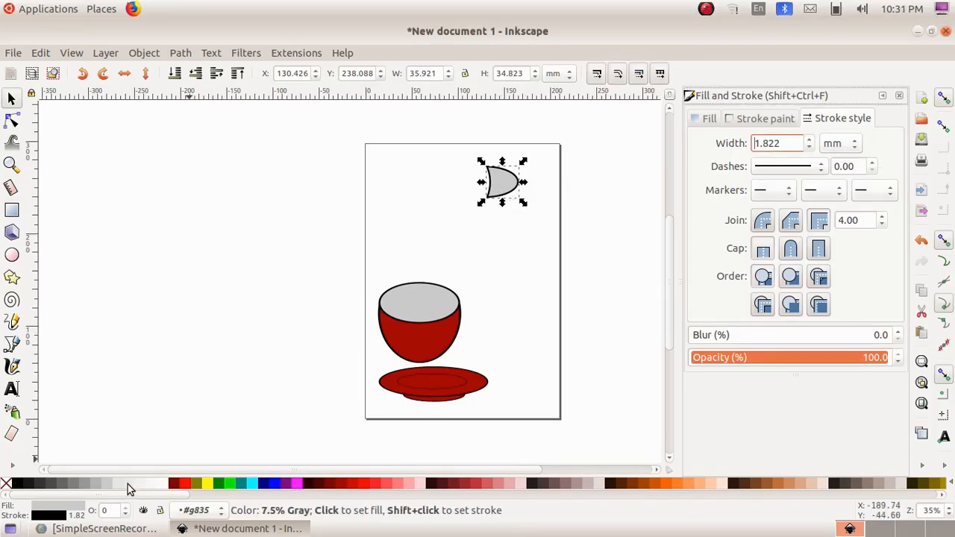
Fill the handle shape pale grey and fit it, slightly rotated and about 27 by 33 mm, against the cup's right side
left_click_drag(506, 189, 483, 328)
left_click(481, 326)
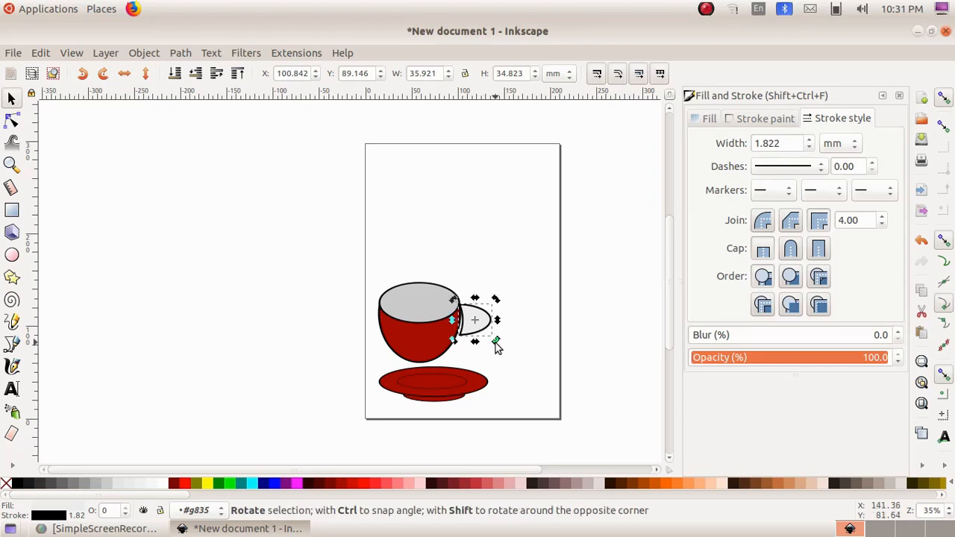
left_click_drag(497, 345, 475, 326)
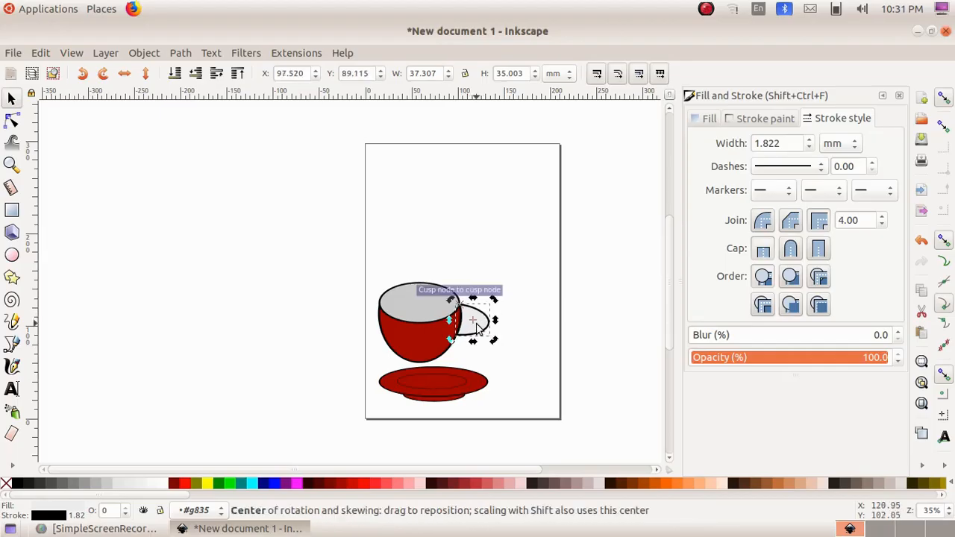
left_click(534, 280)
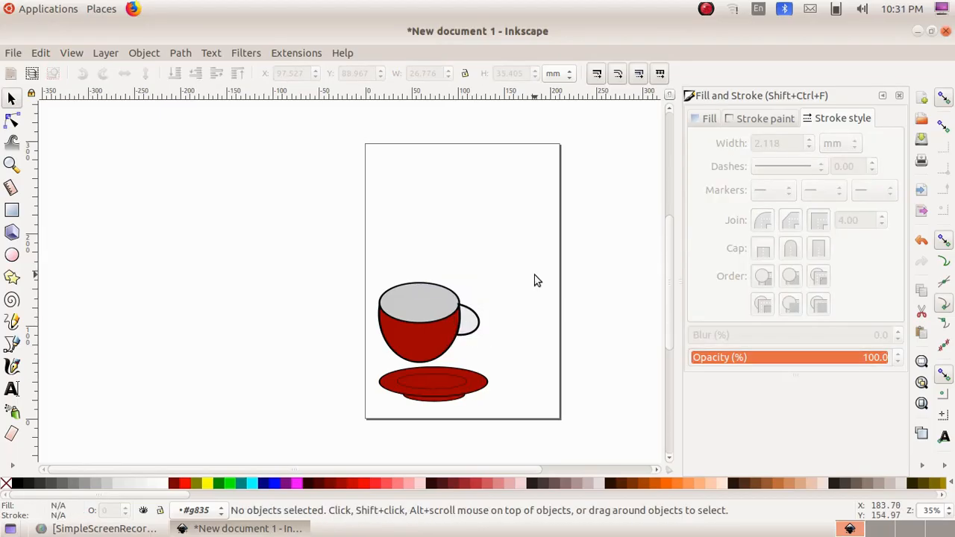
Group the handle with the cup
left_click(11, 100)
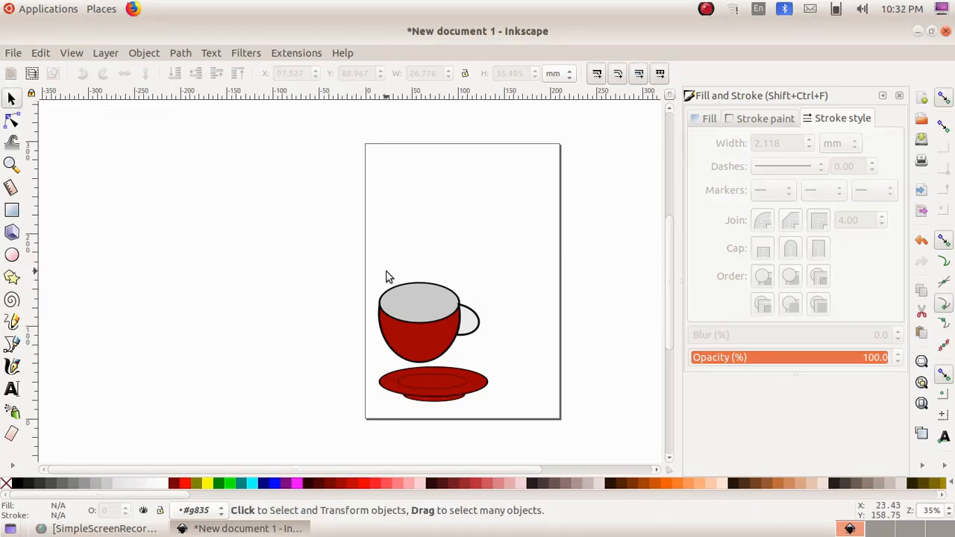
left_click_drag(364, 270, 491, 367)
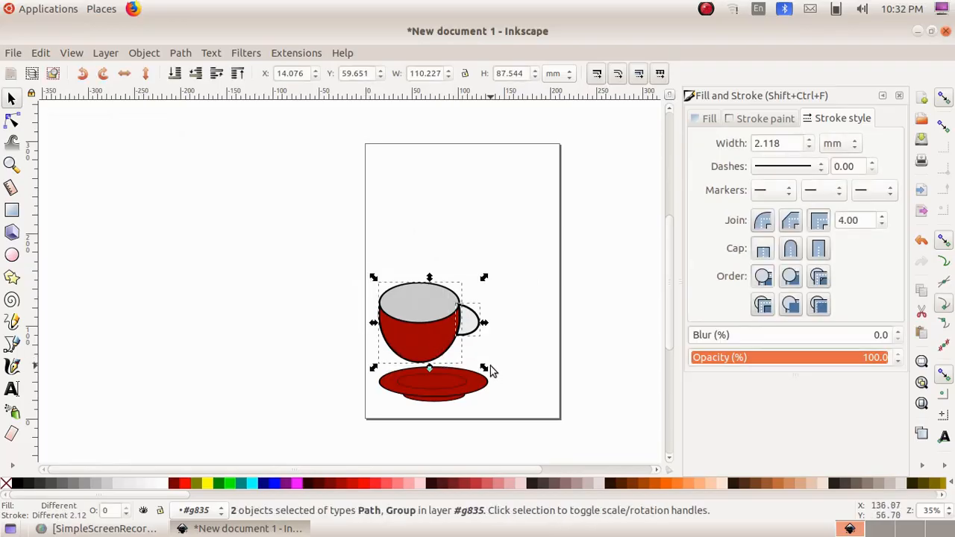
left_click(144, 52)
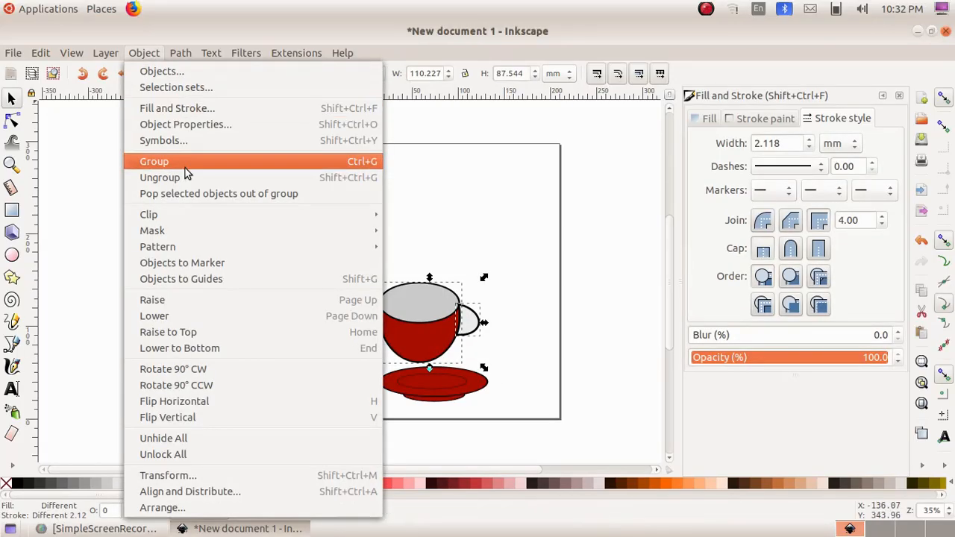
left_click(156, 158)
left_click(515, 309)
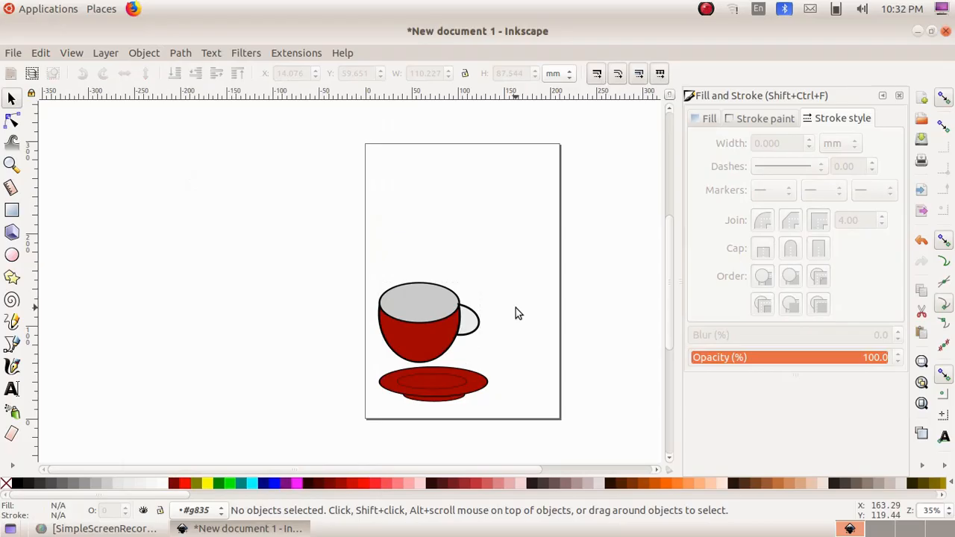
Draw an ellipse about 79 by 36 mm above the cup for the drink and fill it orange #D45500
left_click(12, 255)
left_click_drag(396, 191, 471, 226)
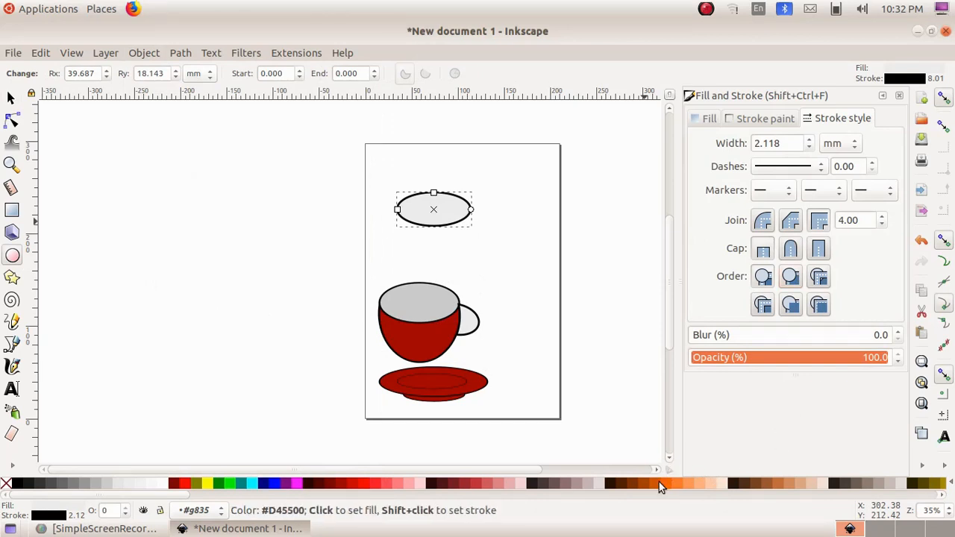
left_click(655, 489)
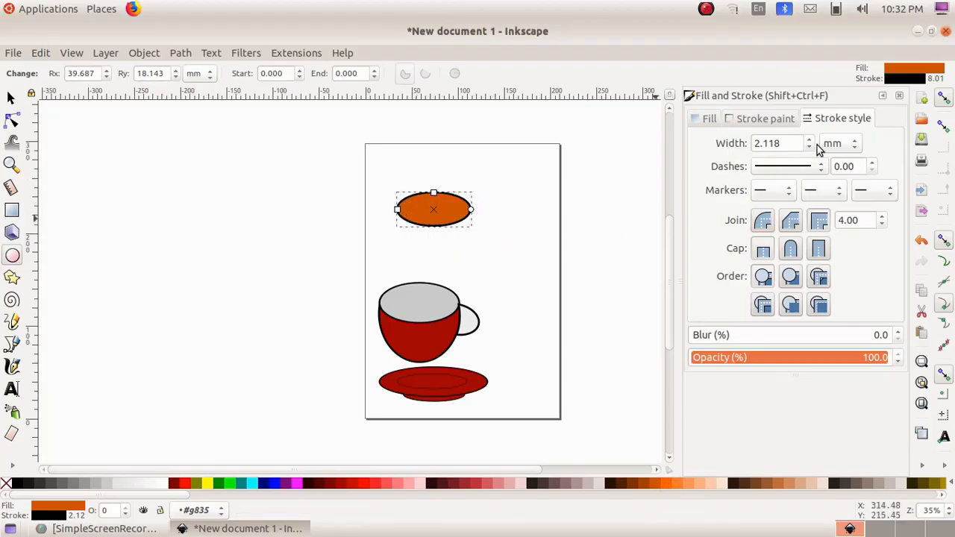
Set the orange ellipse's stroke width to 0 mm
scroll(809, 146, "down", 3)
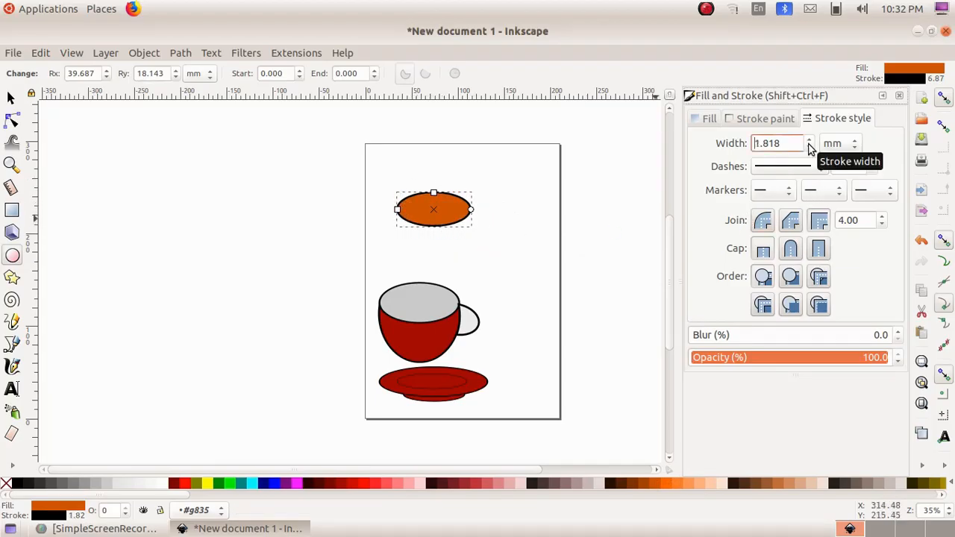
scroll(809, 145, "down", 12)
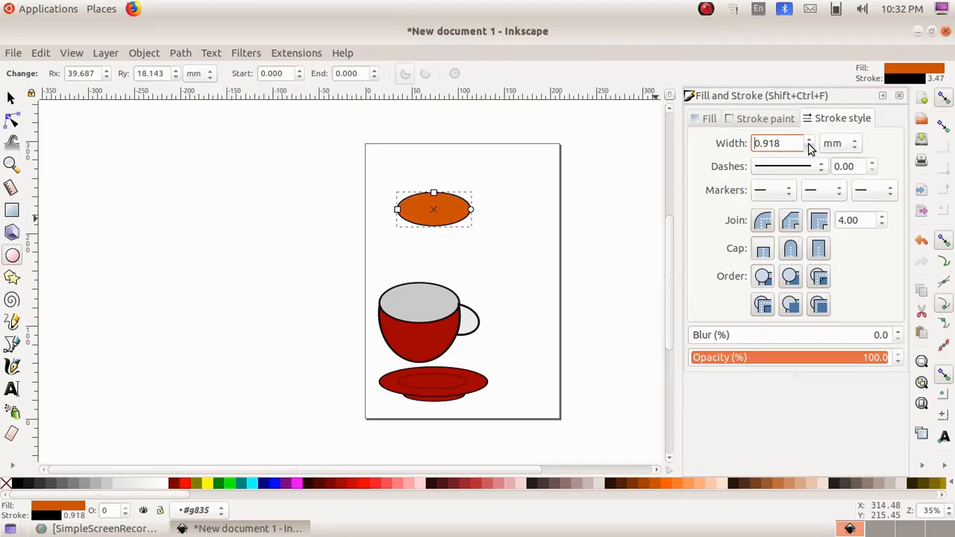
scroll(809, 146, "down", 7)
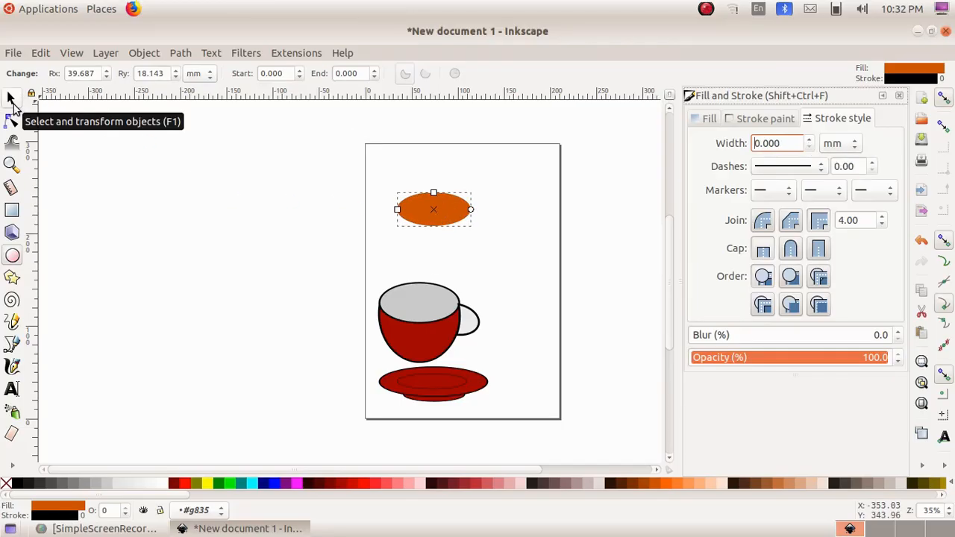
Move the orange ellipse into the cup's grey opening and resize it to about 71 by 33 mm
left_click(12, 102)
scroll(434, 217, "down", 2)
scroll(434, 217, "left", 2)
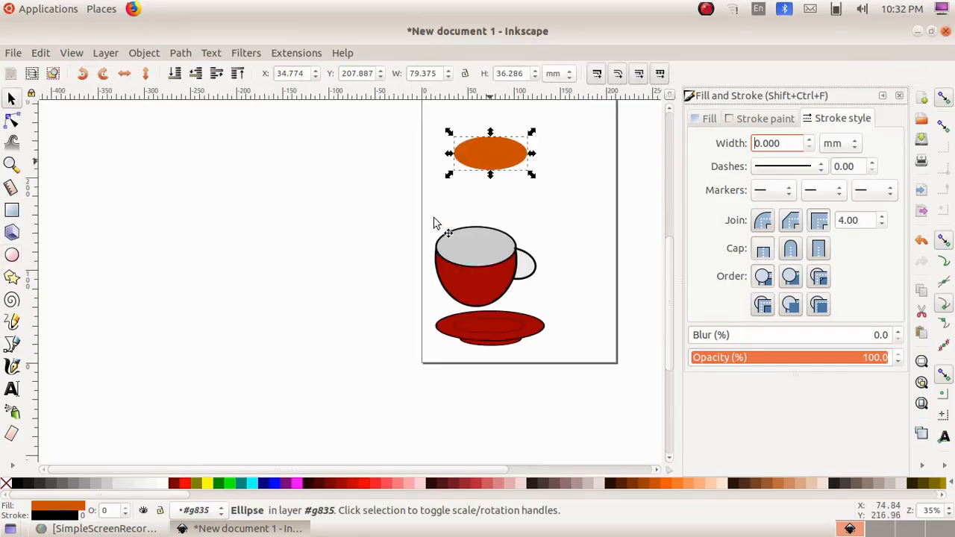
left_click_drag(495, 160, 513, 271)
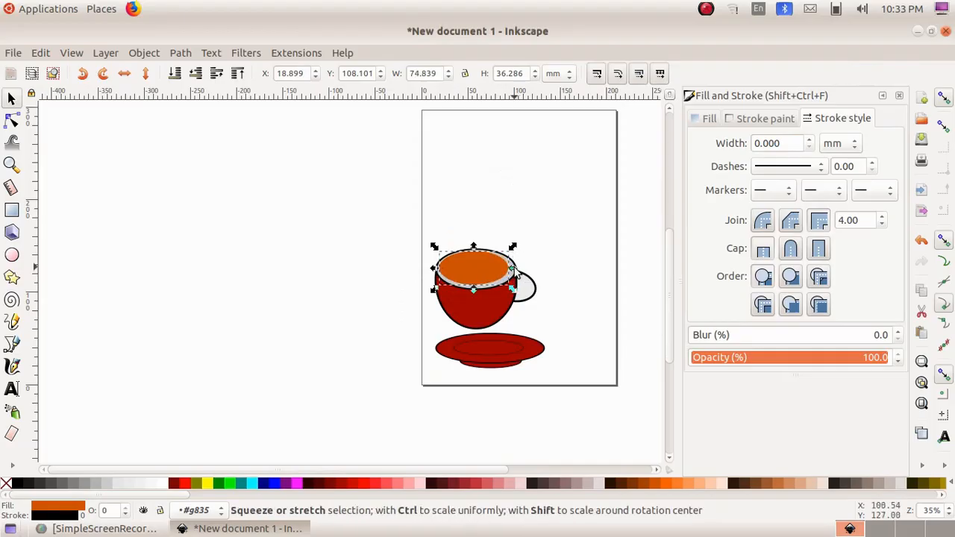
left_click_drag(436, 269, 442, 272)
left_click(527, 196)
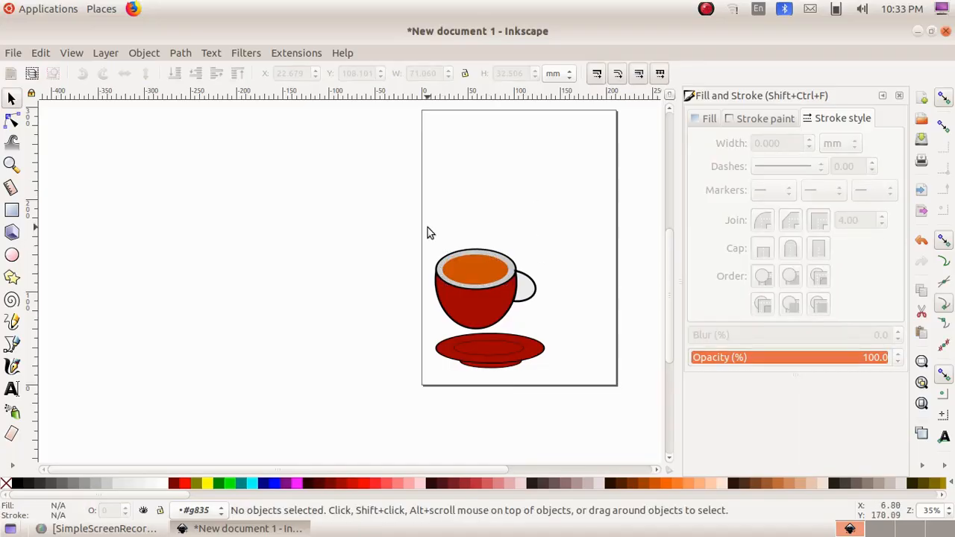
Group the orange drink ellipse with the cup and handle
left_click_drag(429, 228, 561, 334)
left_click(144, 52)
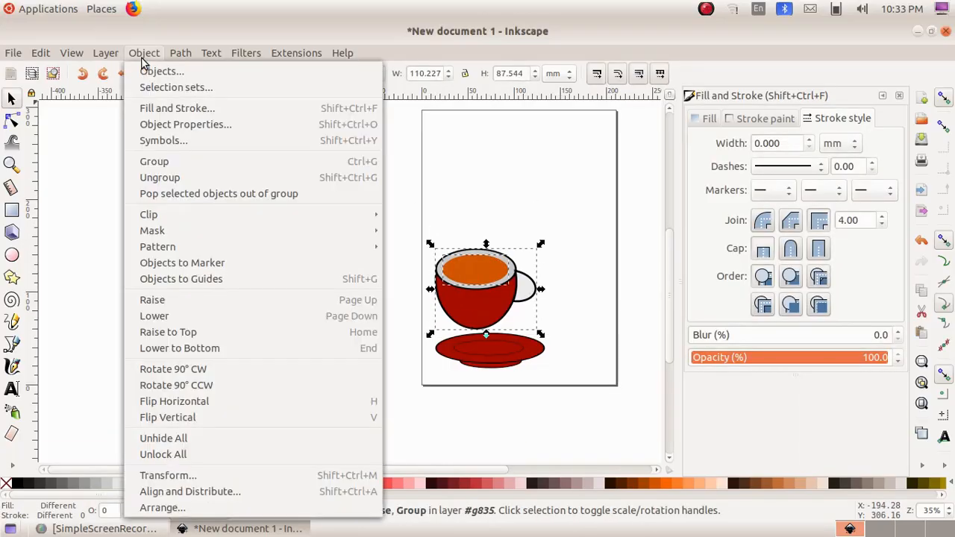
left_click(159, 161)
Resize the cup group to about 98 by 60 mm and place it centrally on the saucer
left_click_drag(495, 290, 512, 313)
left_click_drag(559, 267, 545, 291)
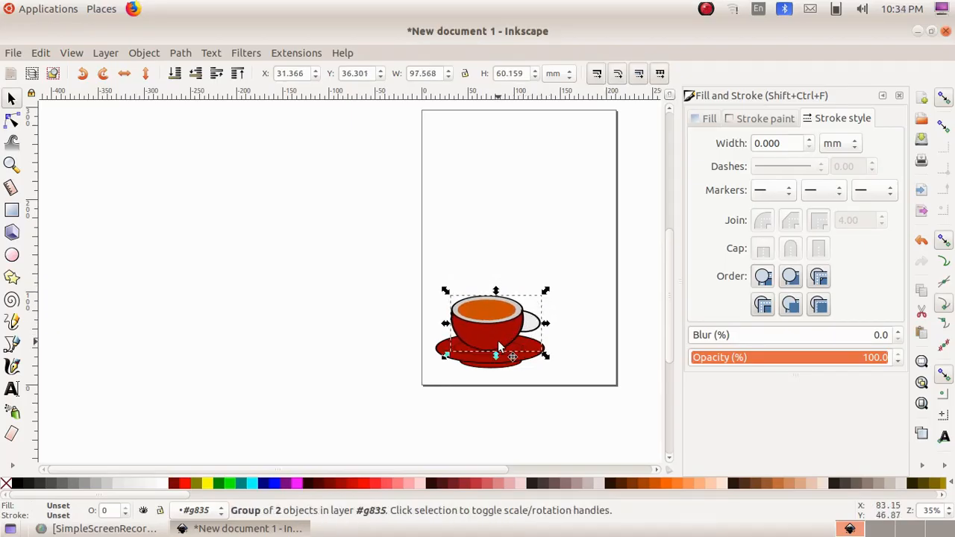
left_click_drag(503, 340, 506, 342)
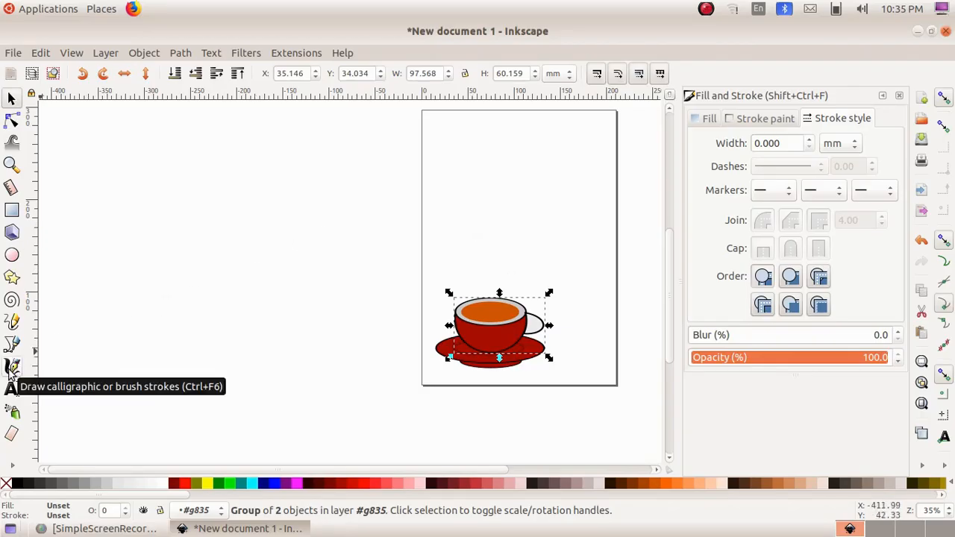
Draw three wavy orange calligraphic strokes above the cup as steam, using a pen width of 15
left_click(11, 367)
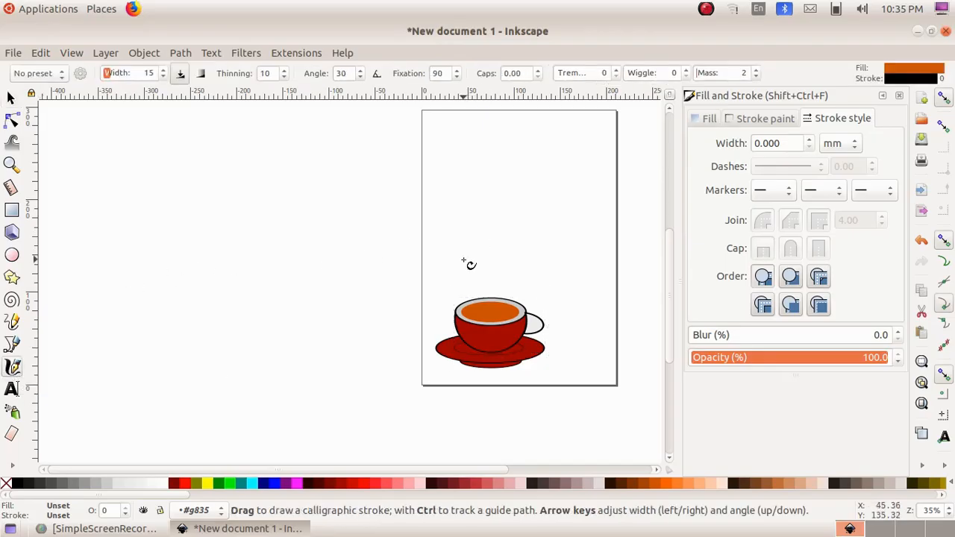
left_click_drag(464, 259, 486, 285)
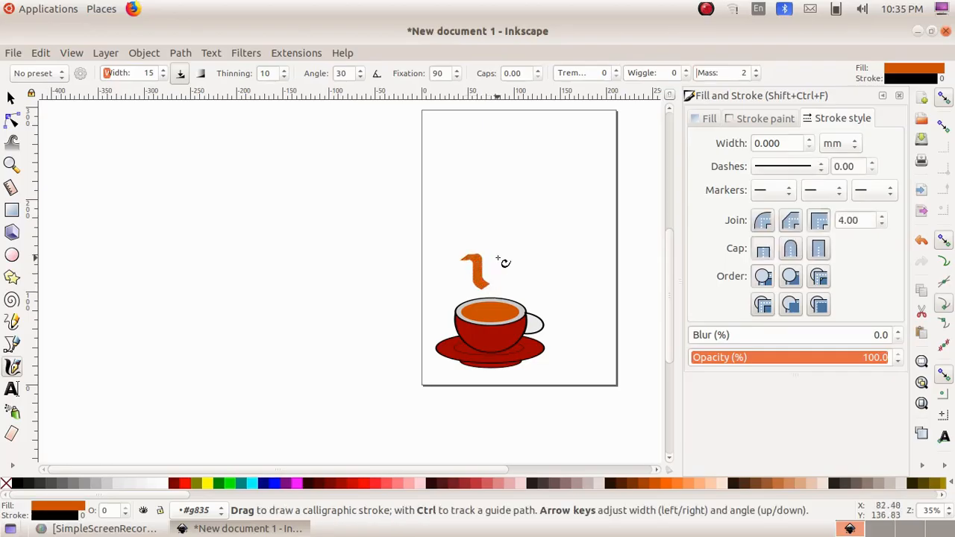
mouse_move(491, 248)
left_mouse_down()
mouse_move(513, 250)
mouse_move(515, 292)
left_mouse_up()
left_click_drag(462, 269, 478, 293)
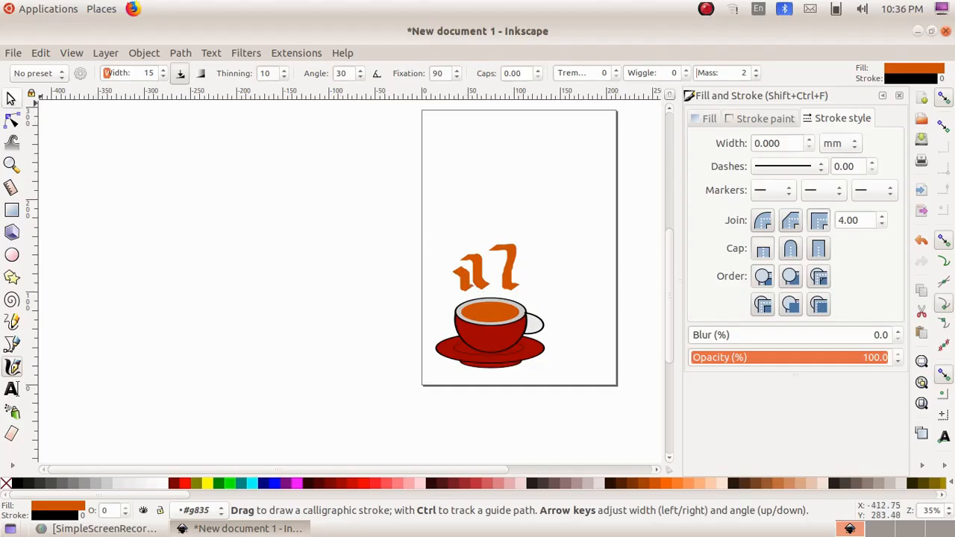
Blur the three steam strokes by 19% and move the tallest one closer to the other two
left_click(12, 99)
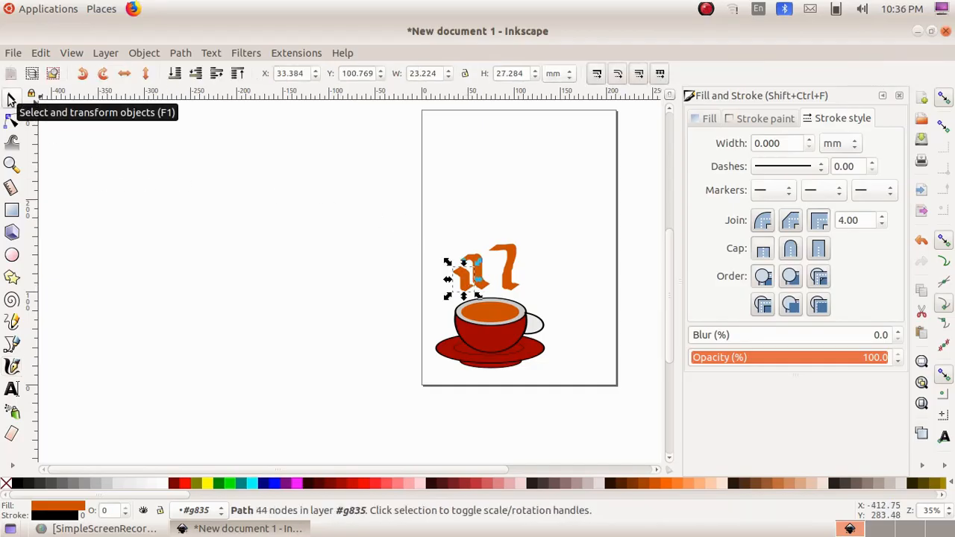
mouse_move(440, 234)
left_mouse_down()
mouse_move(485, 293)
mouse_move(545, 302)
left_mouse_up()
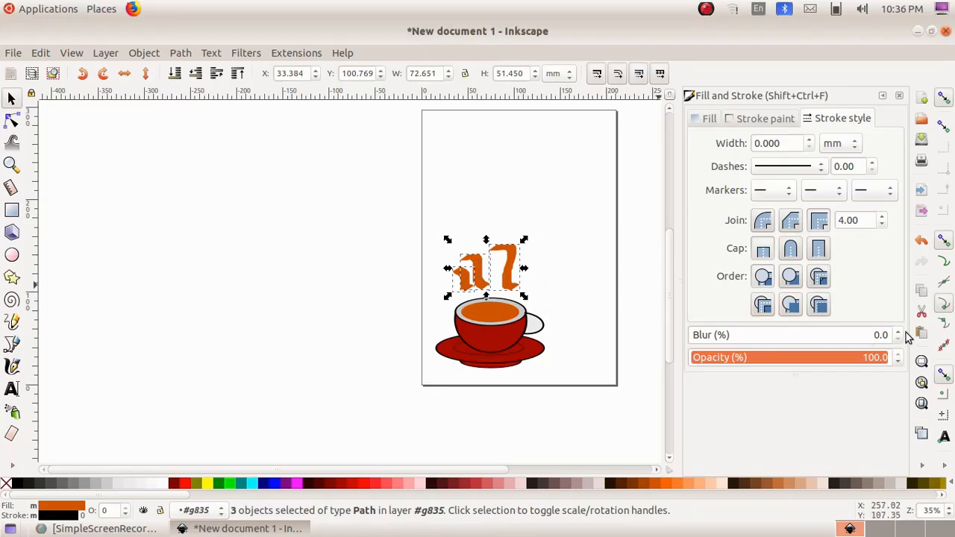
scroll(900, 335, "up", 14)
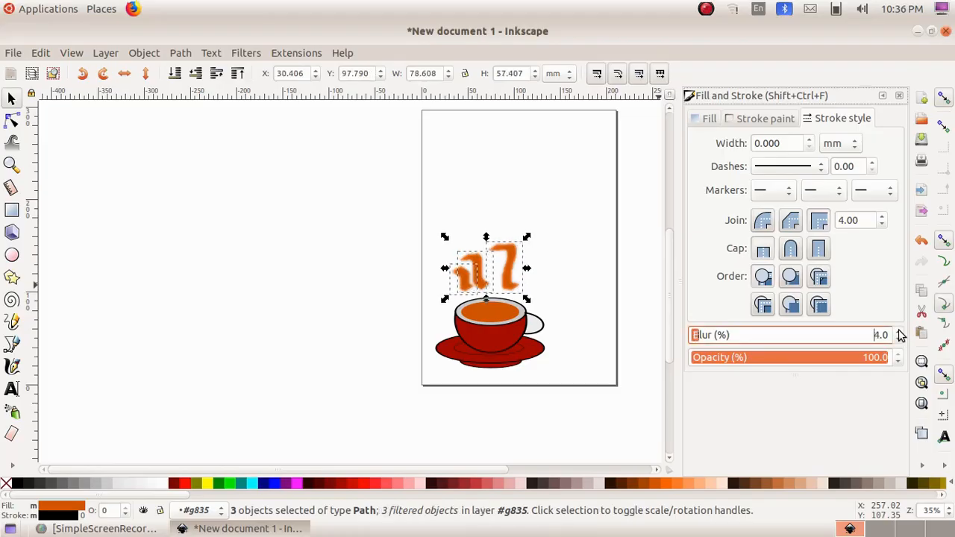
scroll(900, 335, "up", 5)
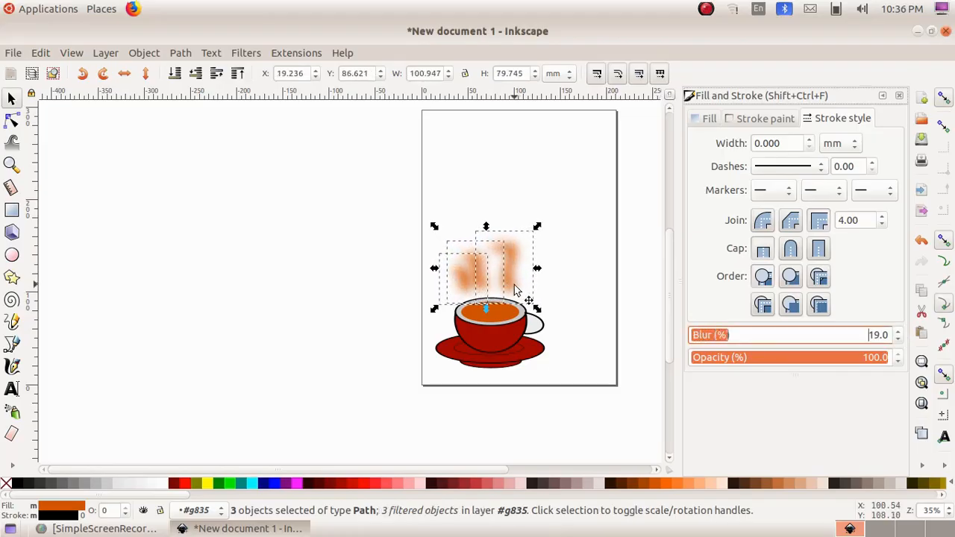
left_click_drag(515, 291, 509, 292)
left_click(555, 290)
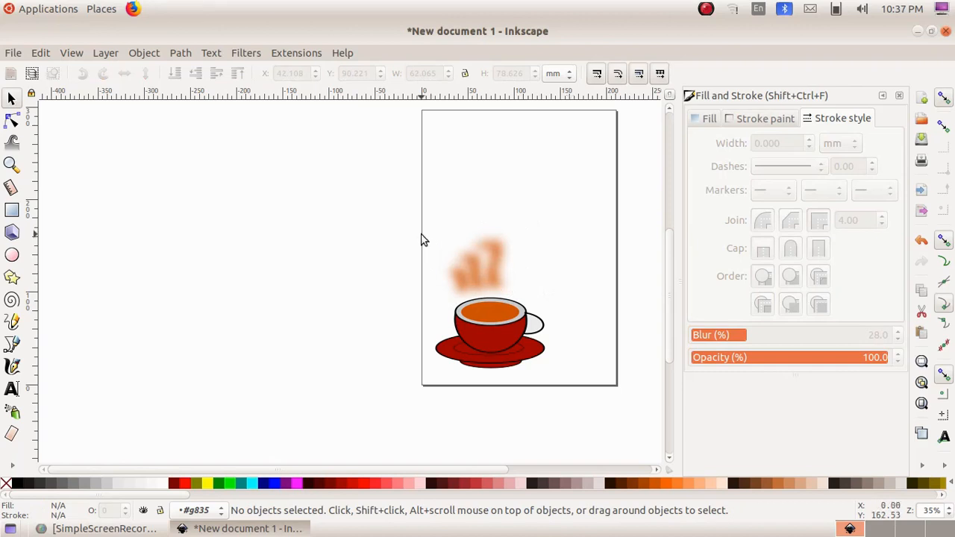
Group the steam strokes, cup and saucer into a single object and clear the selection
left_click_drag(421, 235, 590, 384)
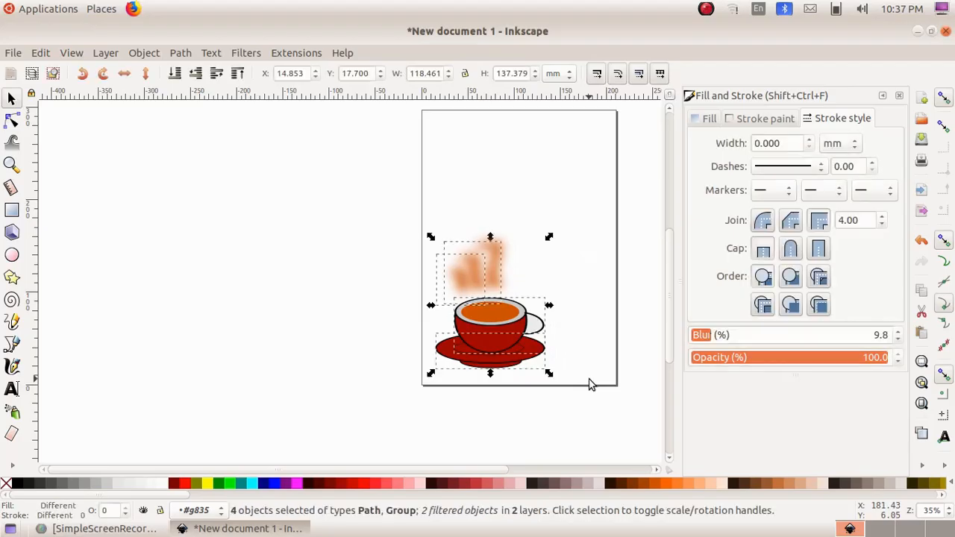
left_click(135, 53)
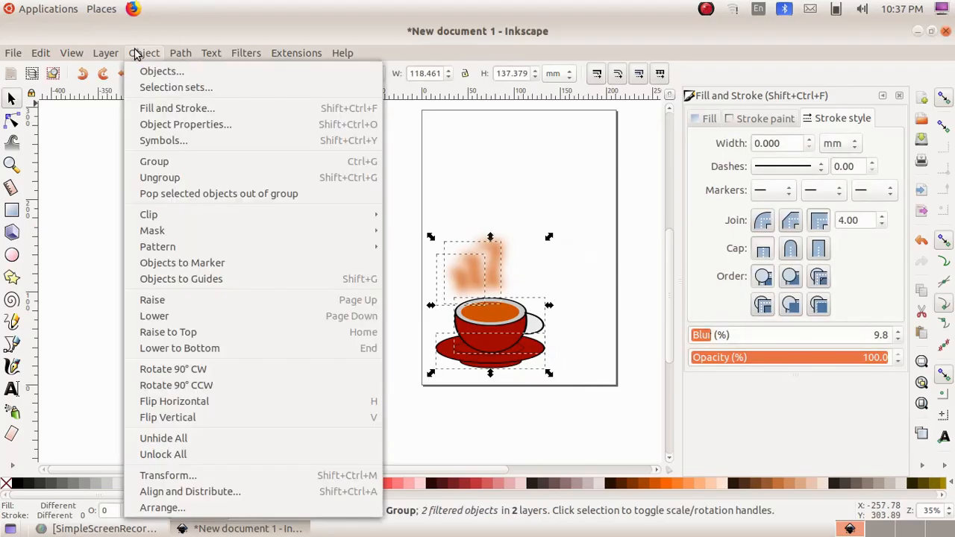
left_click(161, 163)
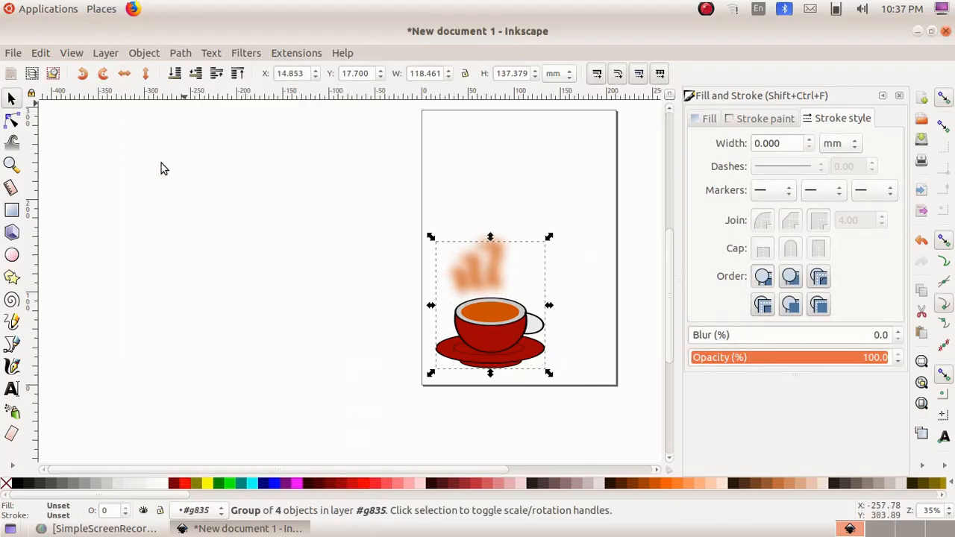
left_click(584, 270)
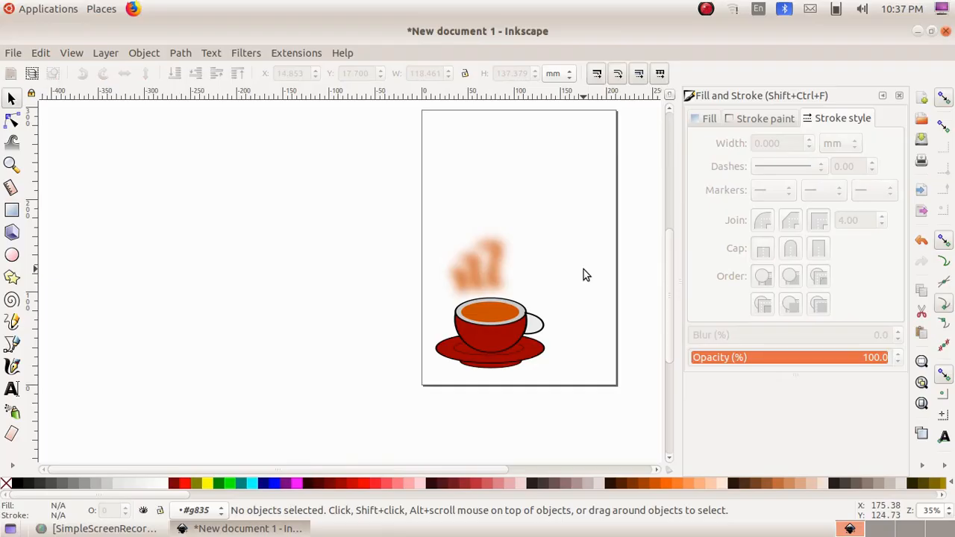
Save the drawing as Cup.svg in the Std 10 folder on the Desktop and quit Inkscape
left_click(15, 53)
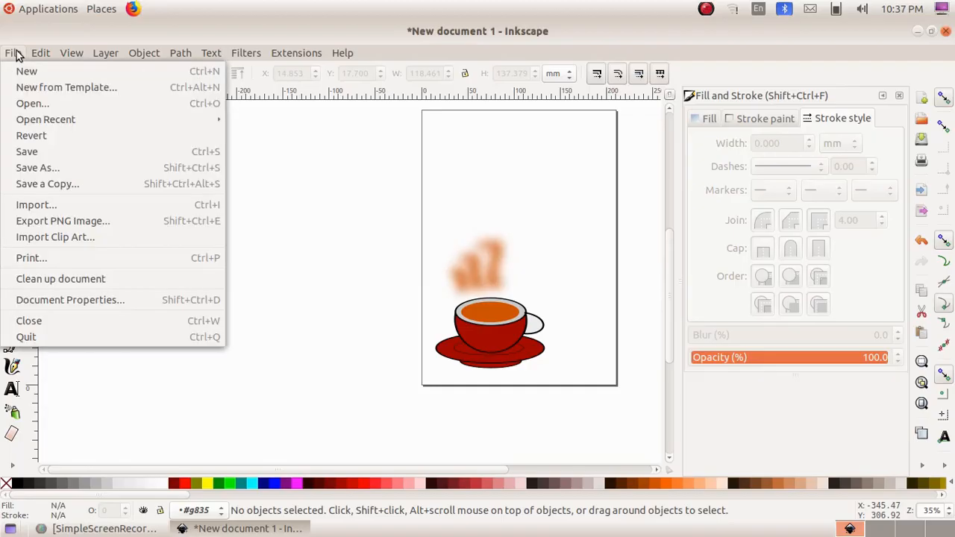
left_click(50, 170)
type("C")
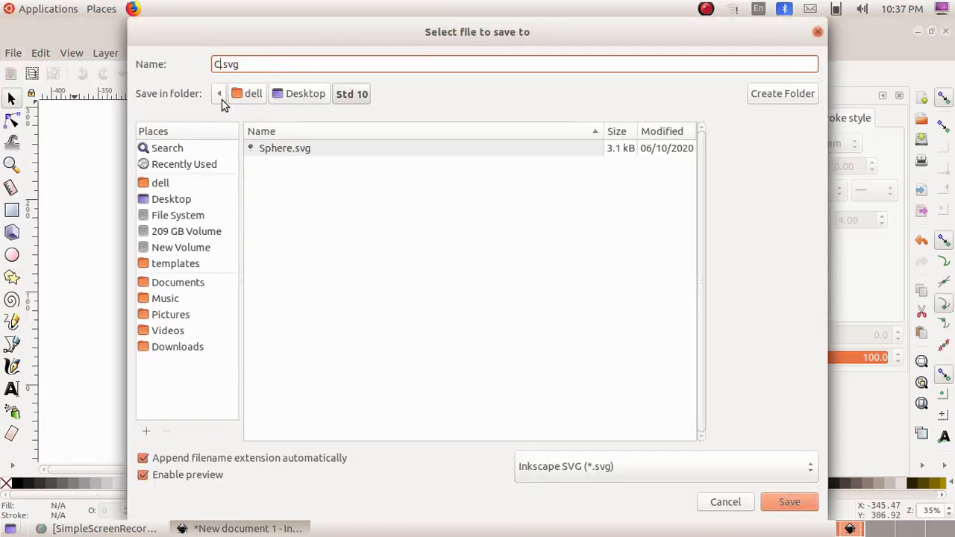
type("up")
left_click(789, 504)
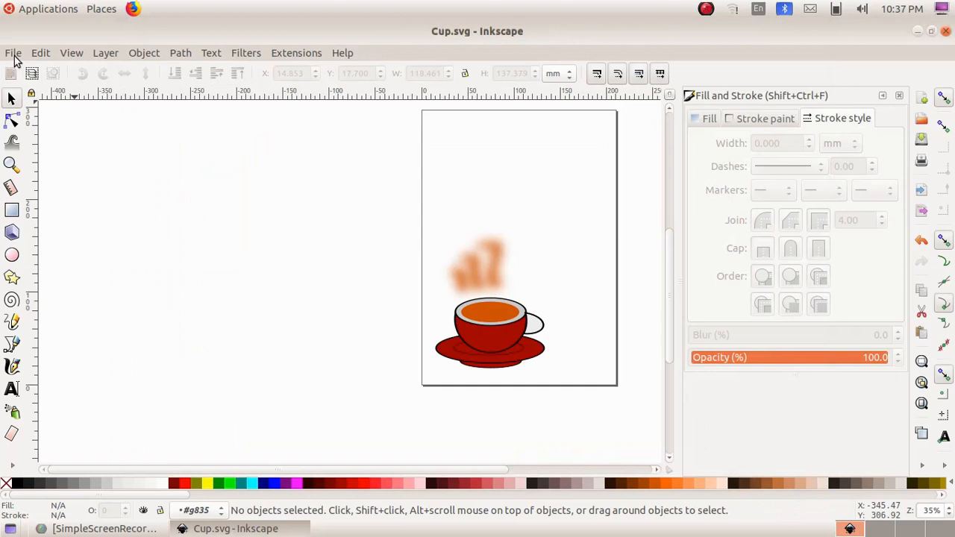
left_click(13, 54)
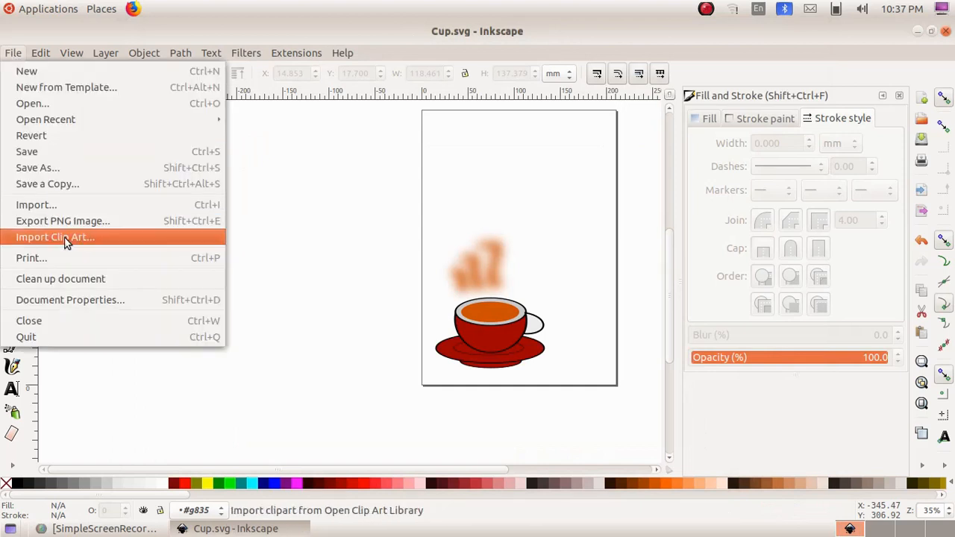
left_click(65, 339)
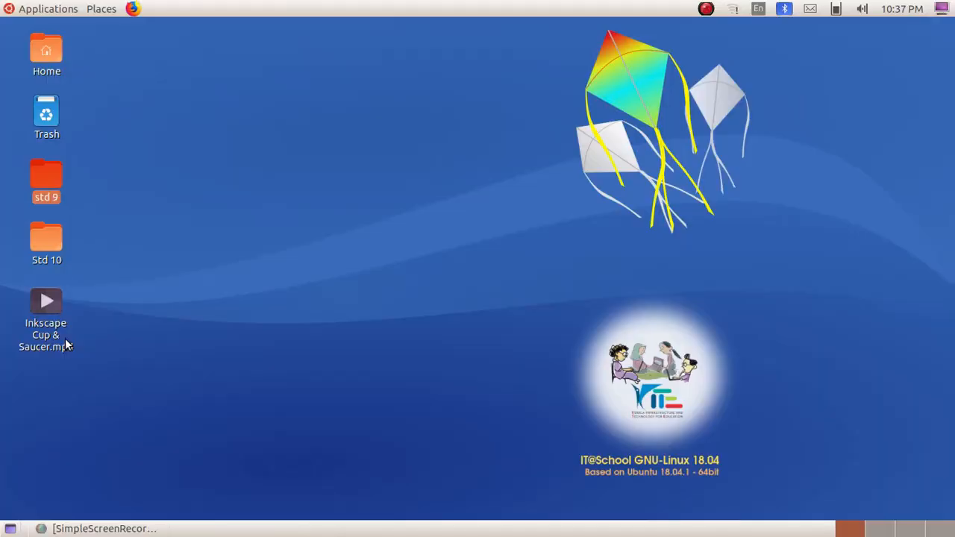